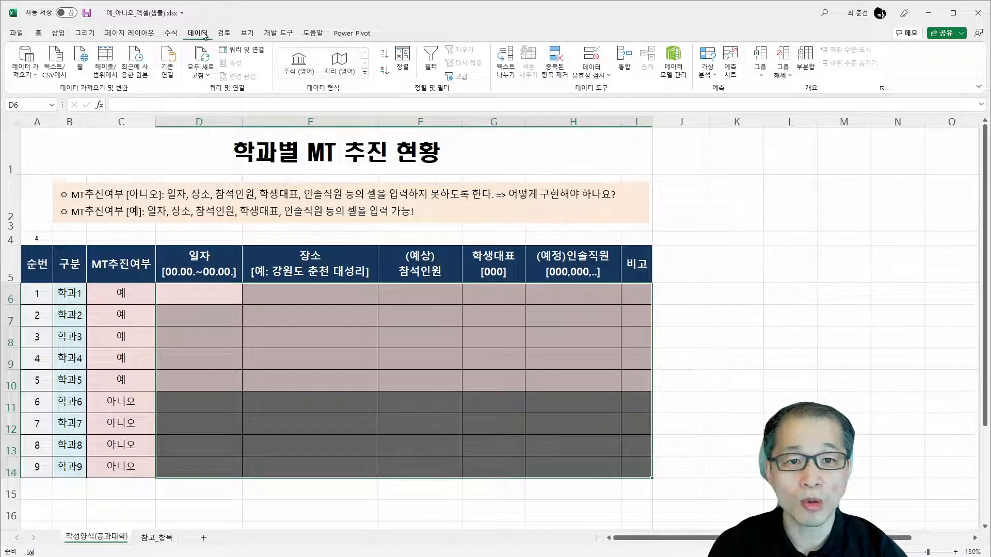
Step: Start a custom (사용자 지정) data validation rule for D6:I14 with a formula beginning =$C
{"action": "left_click", "coordinate": [600, 58]}
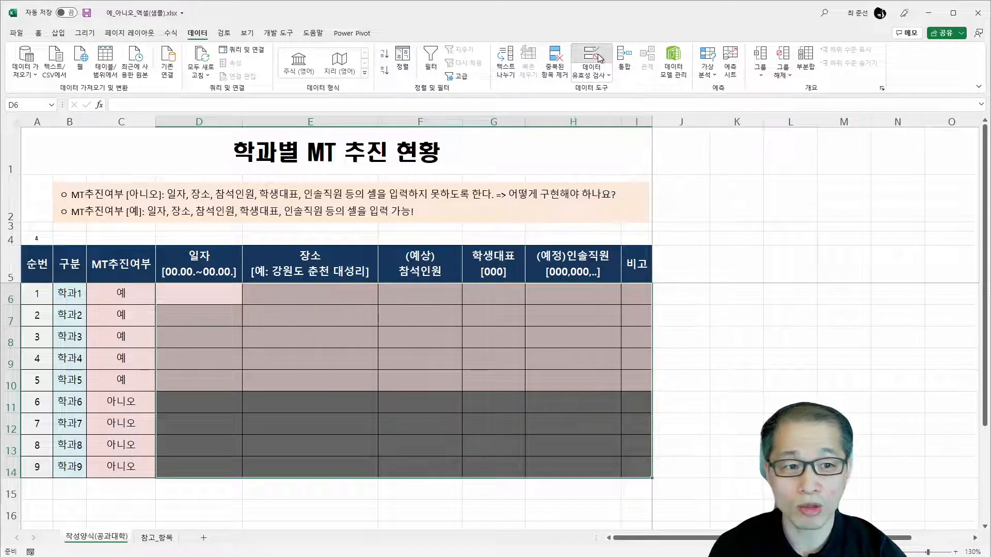
{"action": "left_click_drag", "start_coordinate": [675, 227], "coordinate": [339, 283]}
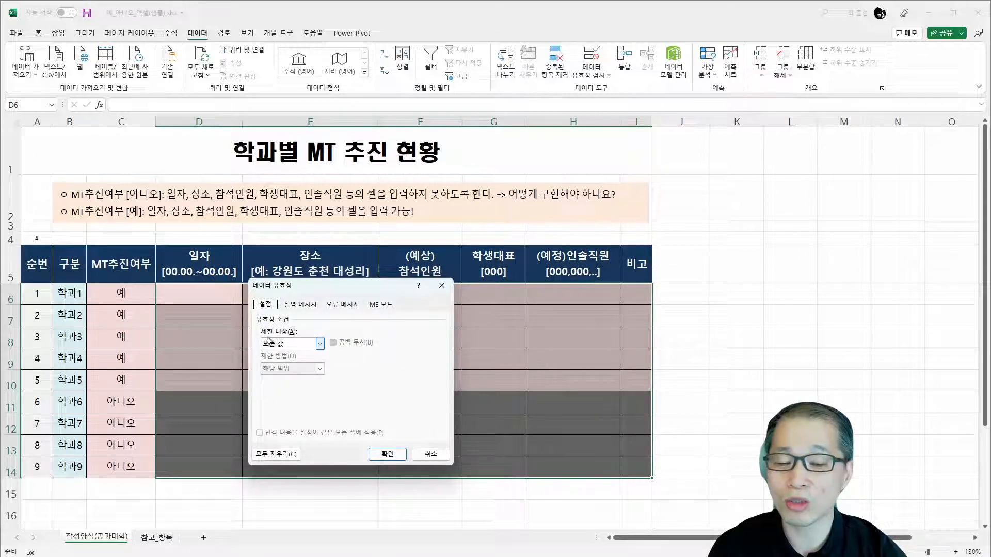
{"action": "left_click", "coordinate": [320, 344]}
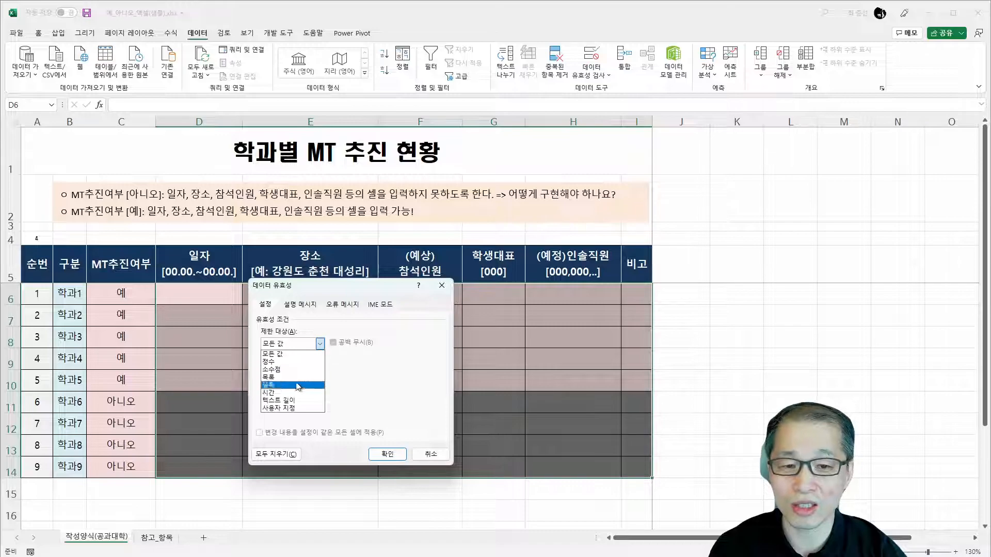
{"action": "left_click", "coordinate": [292, 408]}
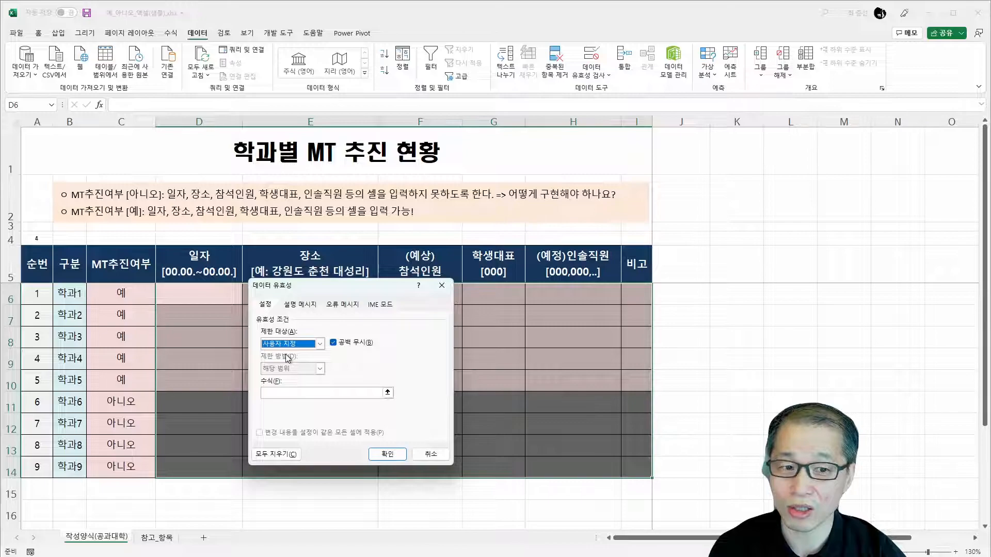
{"action": "left_click", "coordinate": [278, 394]}
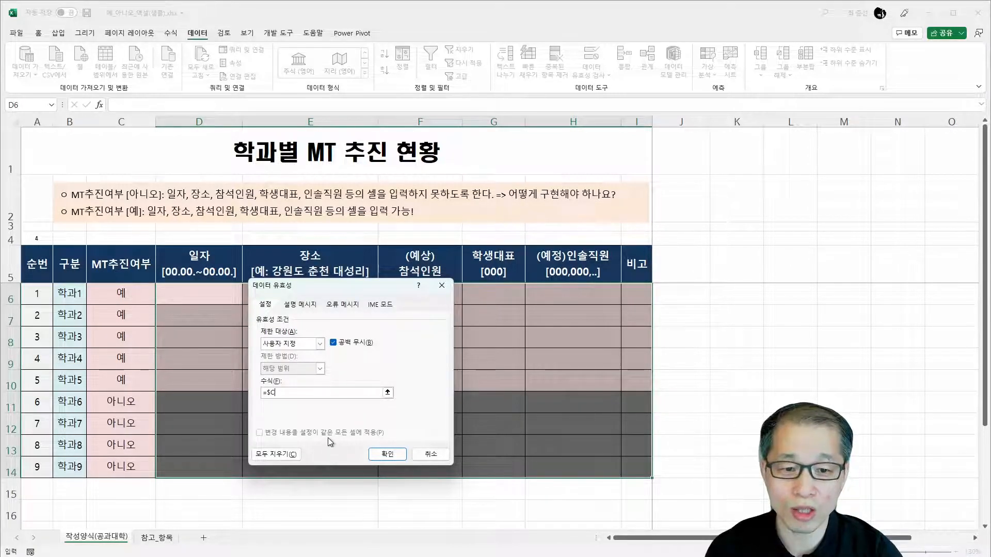
{"action": "key", "text": "ctrl+shift+3"}
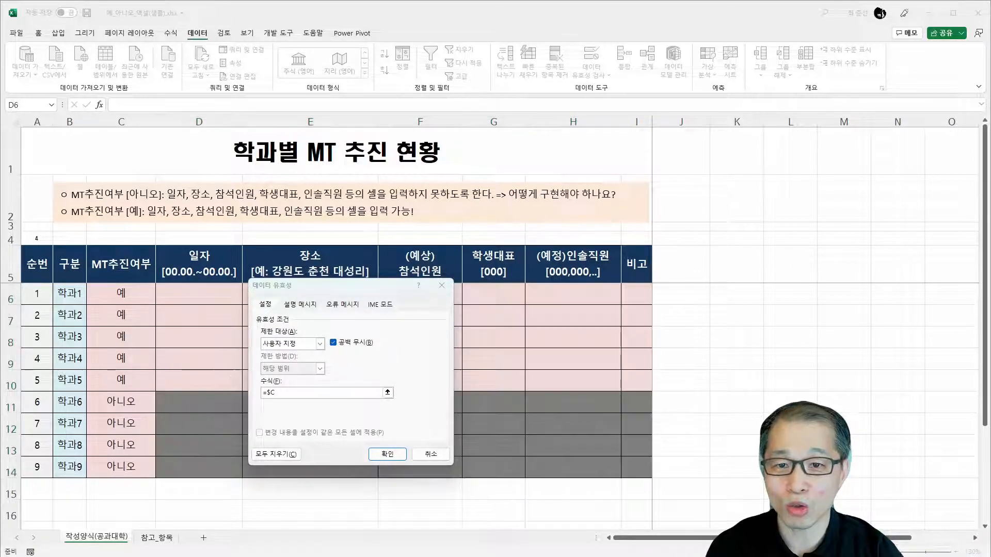
{"action": "mouse_move", "coordinate": [231, 306]}
{"action": "left_mouse_down"}
{"action": "mouse_move", "coordinate": [174, 290]}
{"action": "mouse_move", "coordinate": [233, 298]}
{"action": "mouse_move", "coordinate": [203, 321]}
{"action": "mouse_move", "coordinate": [202, 402]}
{"action": "mouse_move", "coordinate": [250, 296]}
{"action": "mouse_move", "coordinate": [371, 287]}
{"action": "mouse_move", "coordinate": [355, 309]}
{"action": "left_mouse_up"}
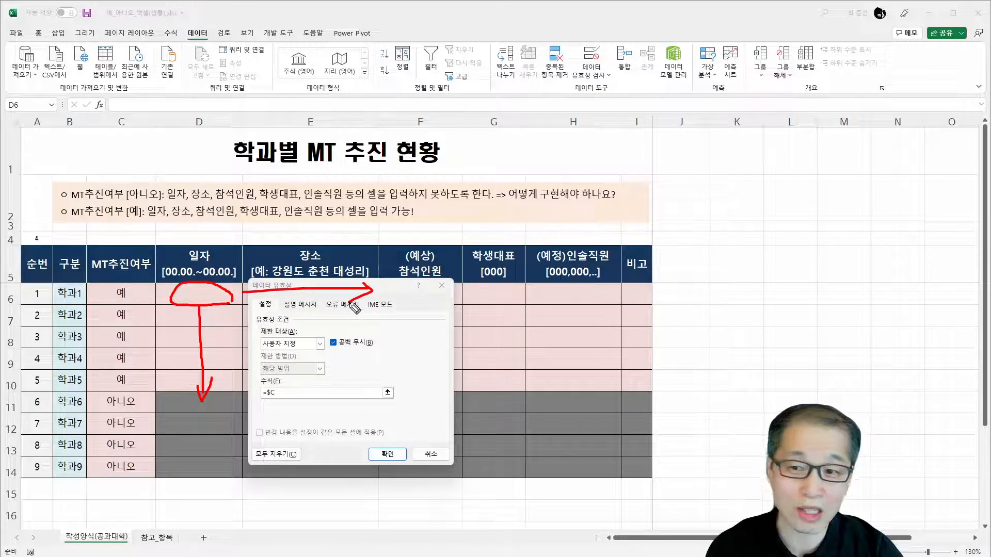
{"action": "mouse_move", "coordinate": [285, 406]}
{"action": "left_mouse_down"}
{"action": "mouse_move", "coordinate": [256, 395]}
{"action": "mouse_move", "coordinate": [287, 393]}
{"action": "mouse_move", "coordinate": [286, 407]}
{"action": "left_mouse_up"}
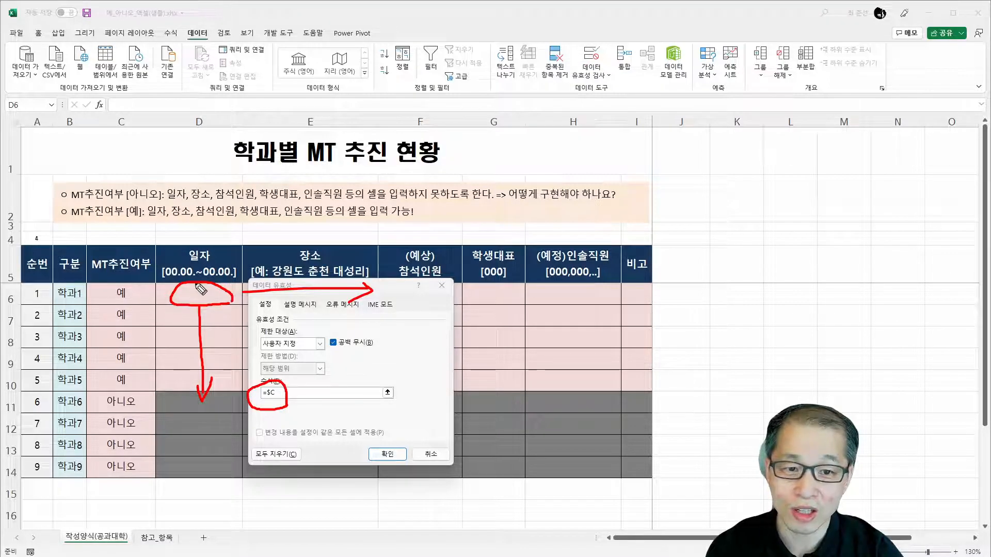
{"action": "left_click_drag", "start_coordinate": [208, 290], "coordinate": [226, 303]}
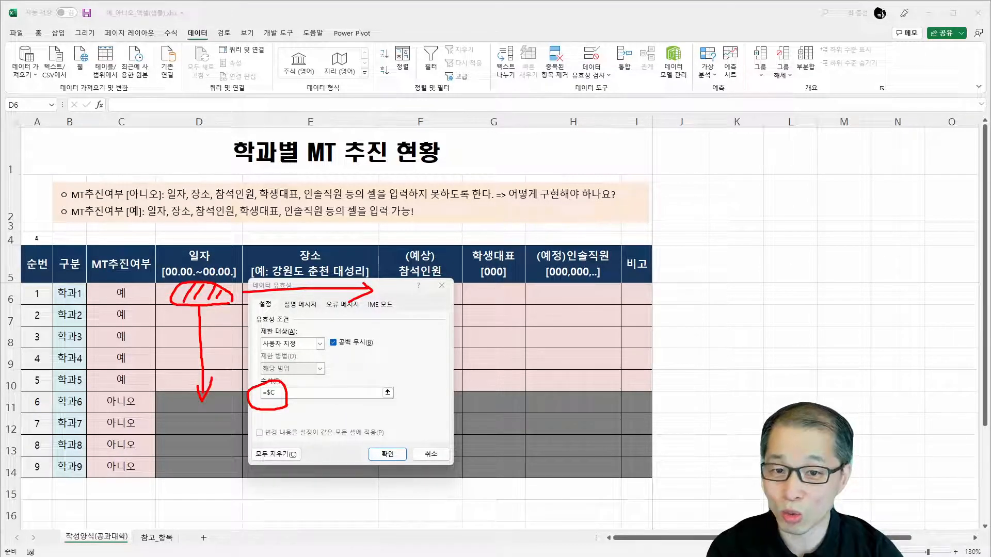
{"action": "key", "text": "Escape"}
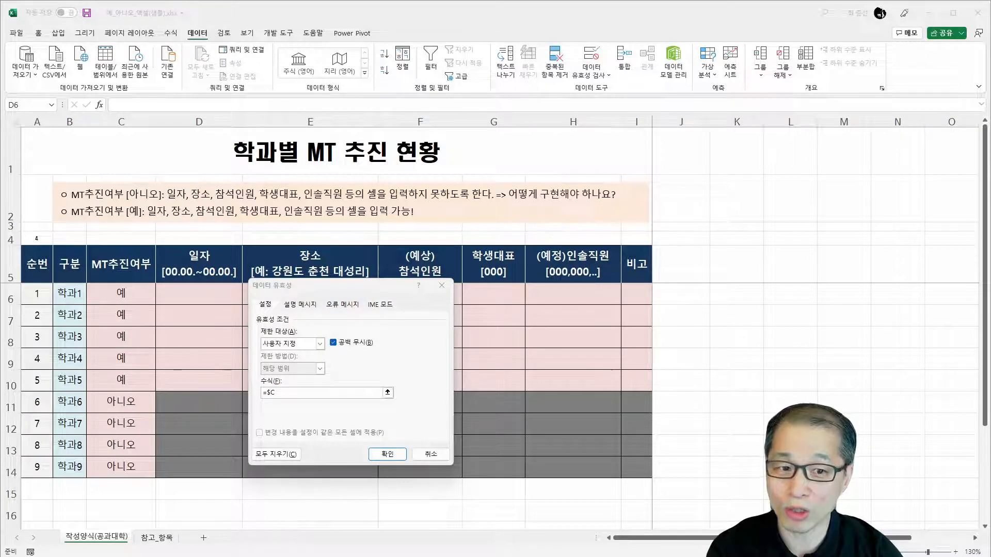
Step: Complete the validation formula as =$C6="예"
{"action": "left_click", "coordinate": [344, 395]}
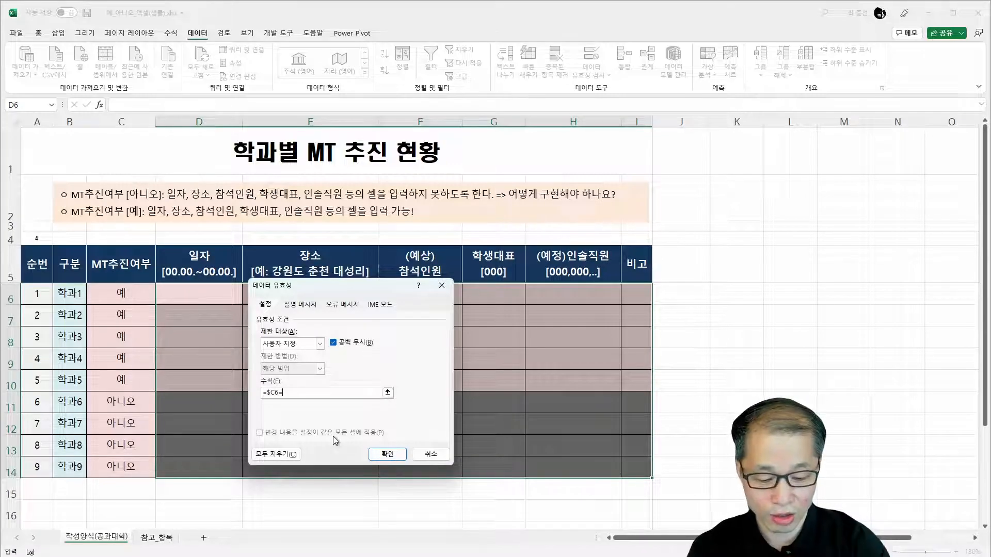
{"action": "type", "text": "아"}
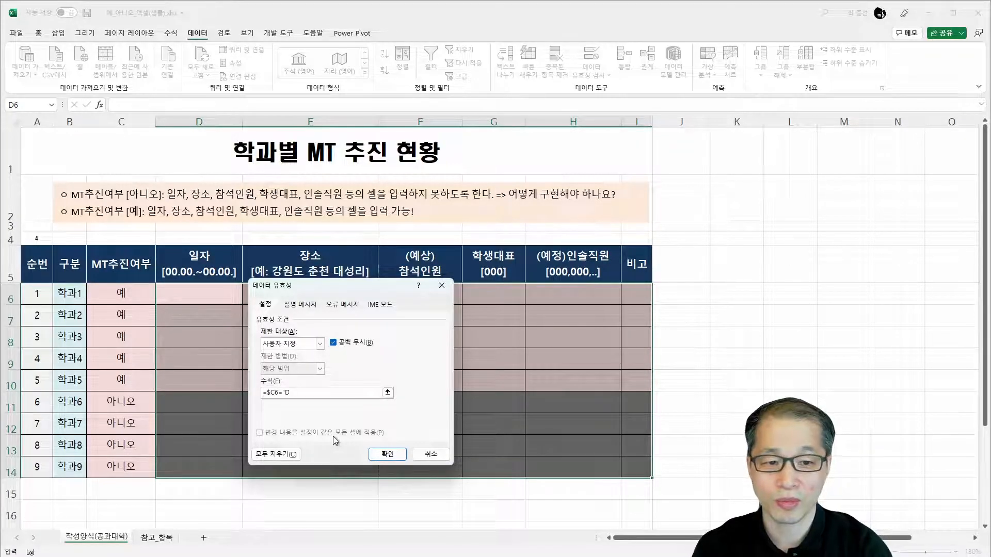
{"action": "type", "text": "\""}
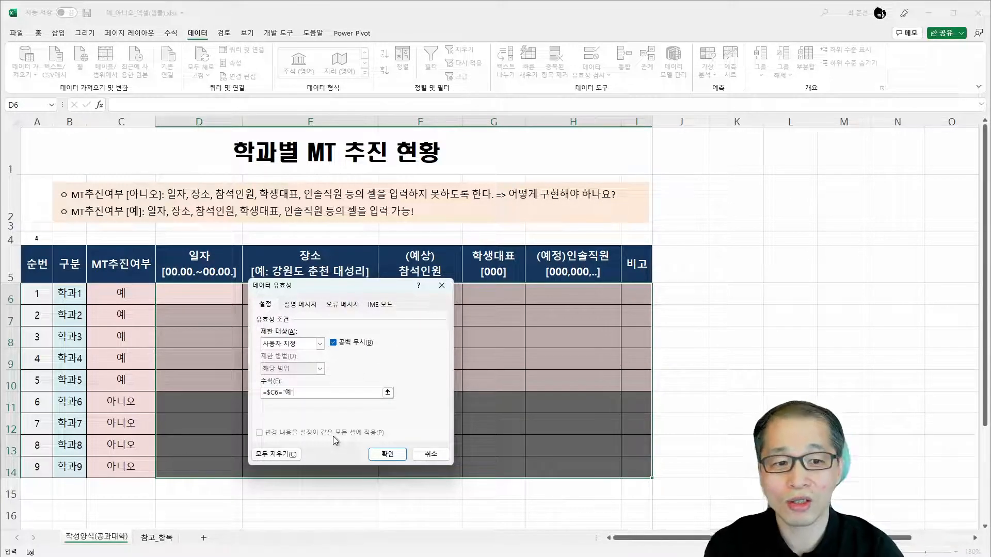
Step: Give the validation rule's error alert the title 관리자
{"action": "left_click", "coordinate": [334, 306]}
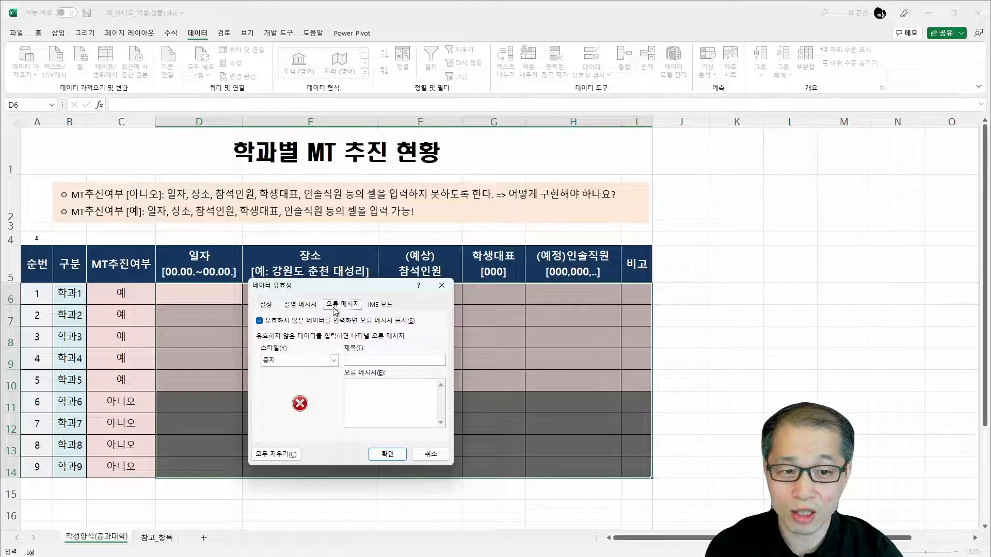
{"action": "left_click", "coordinate": [374, 358]}
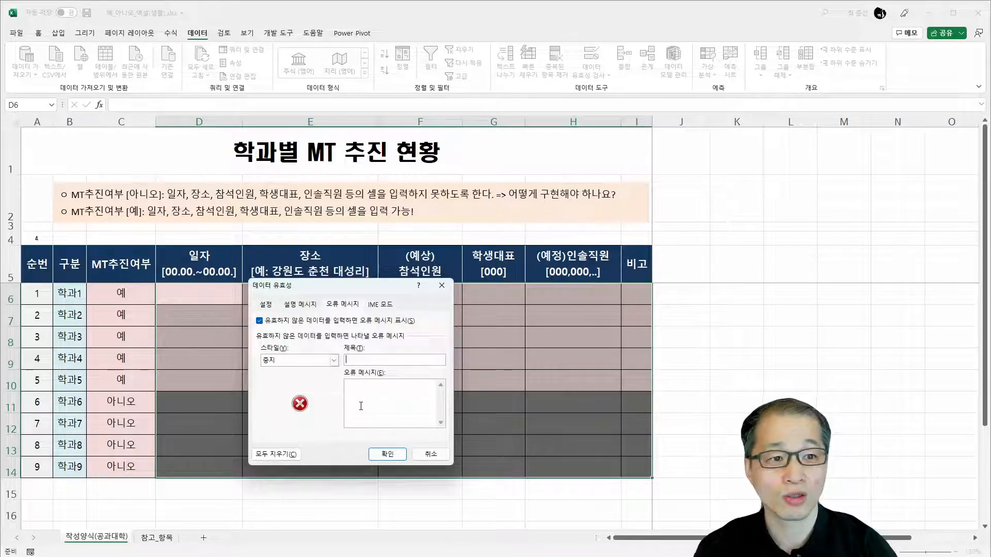
{"action": "type", "text": "관리자"}
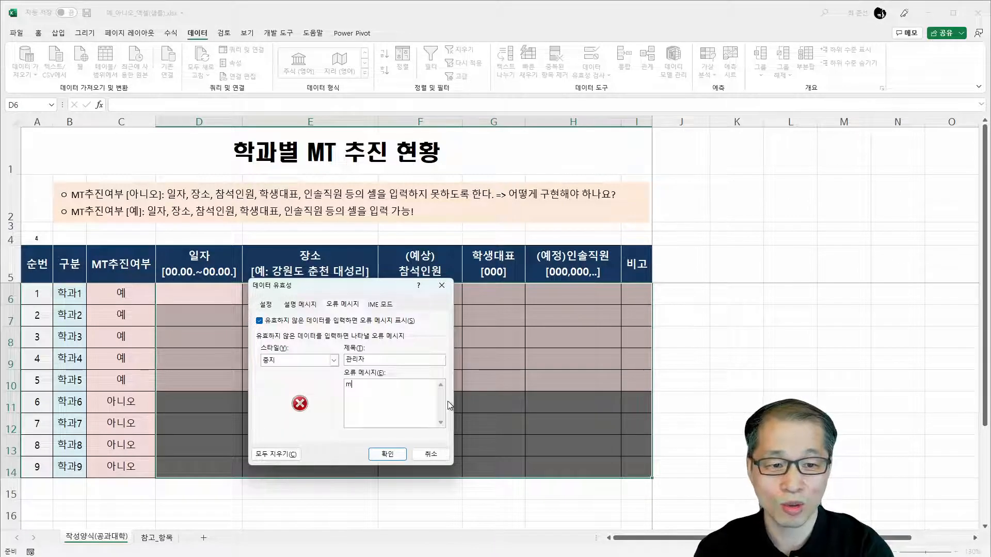
Step: Set the error message to "MT추진여부(C열)가 '예'일 경우에만 데이터를 입력할 수 있습니다." and apply the validation rule
{"action": "type", "text": "추"}
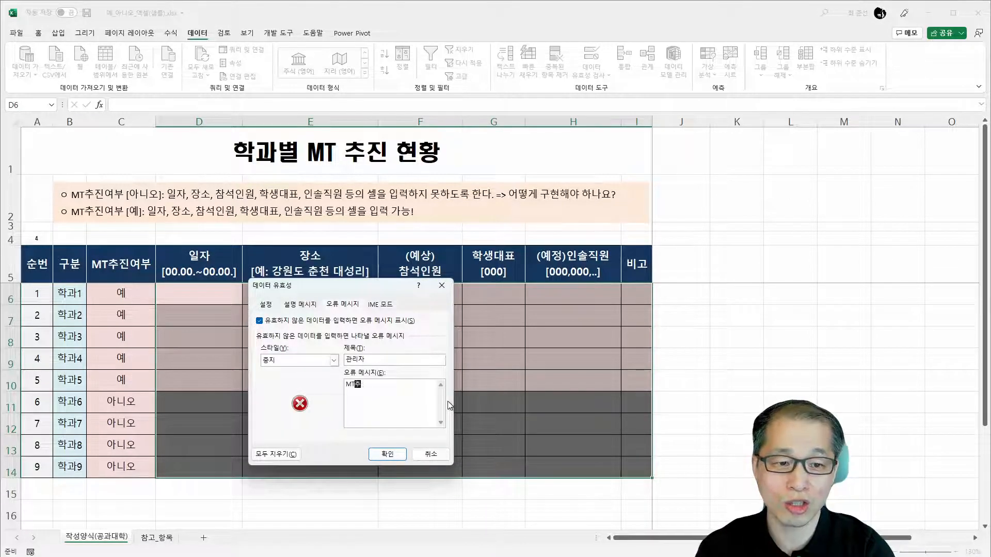
{"action": "type", "text": "진여부(c"}
{"action": "key", "text": "BackSpace"}
{"action": "type", "text": "C열)가 '예'일 "}
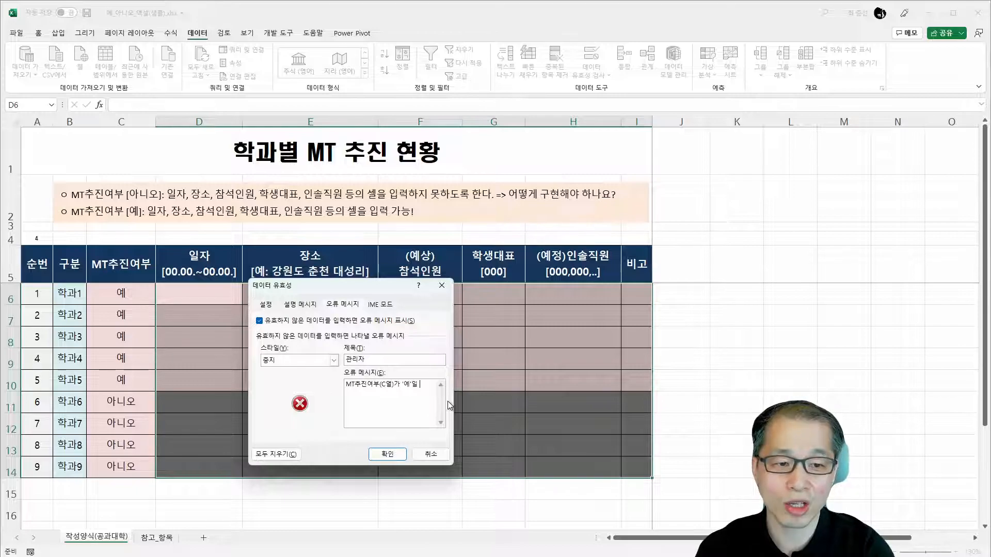
{"action": "type", "text": "경우에만 "}
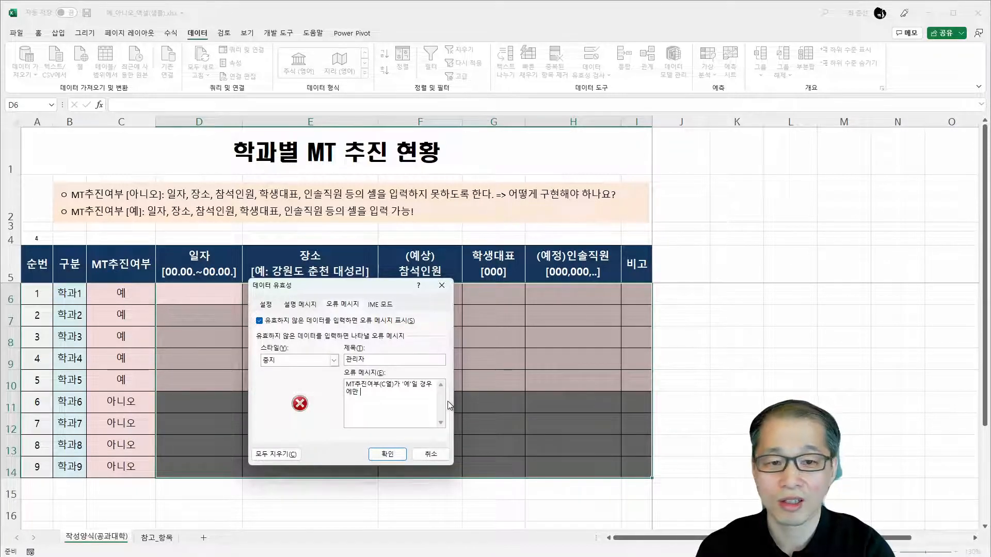
{"action": "type", "text": "입이터"}
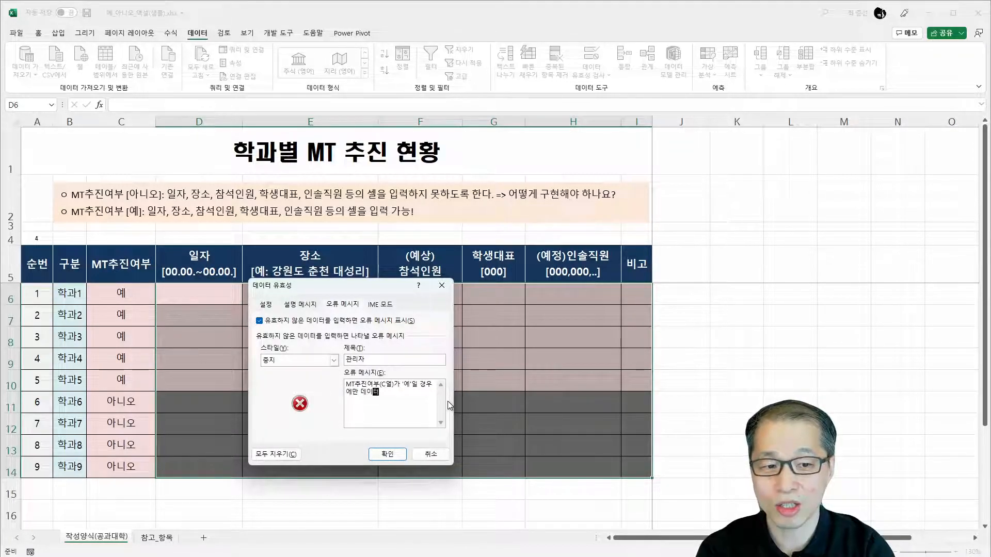
{"action": "type", "text": "를 이력할 수 있"}
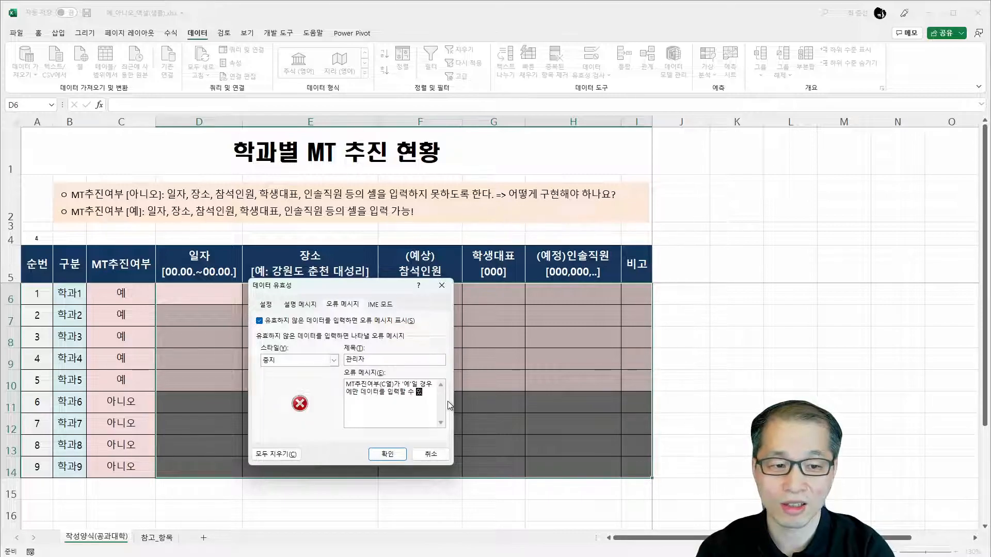
{"action": "type", "text": "습니다."}
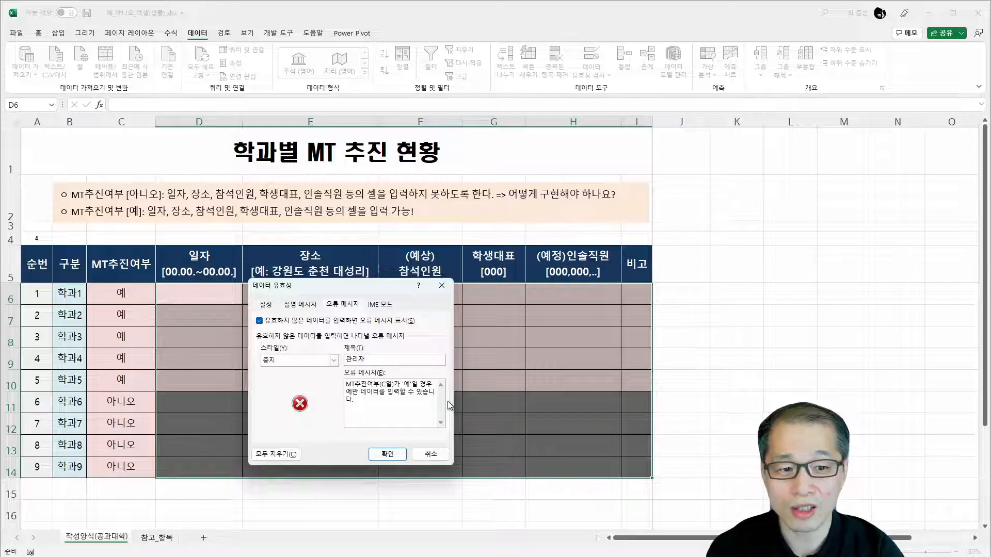
{"action": "left_click", "coordinate": [387, 455]}
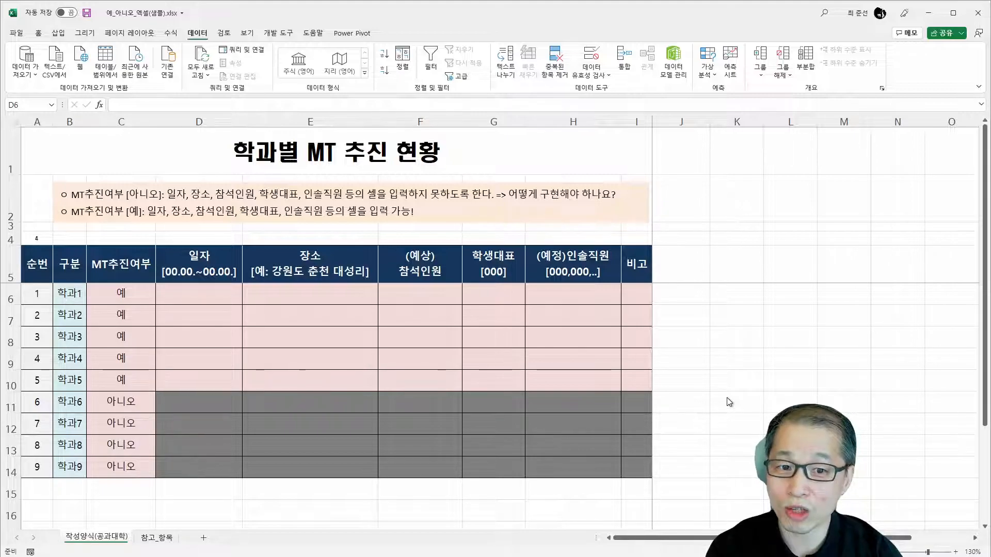
Step: Enter 05.01~05.04 as the 일자 for 학과1 in cell D6
{"action": "left_click", "coordinate": [126, 290]}
{"action": "left_click", "coordinate": [126, 290]}
{"action": "left_click", "coordinate": [213, 295]}
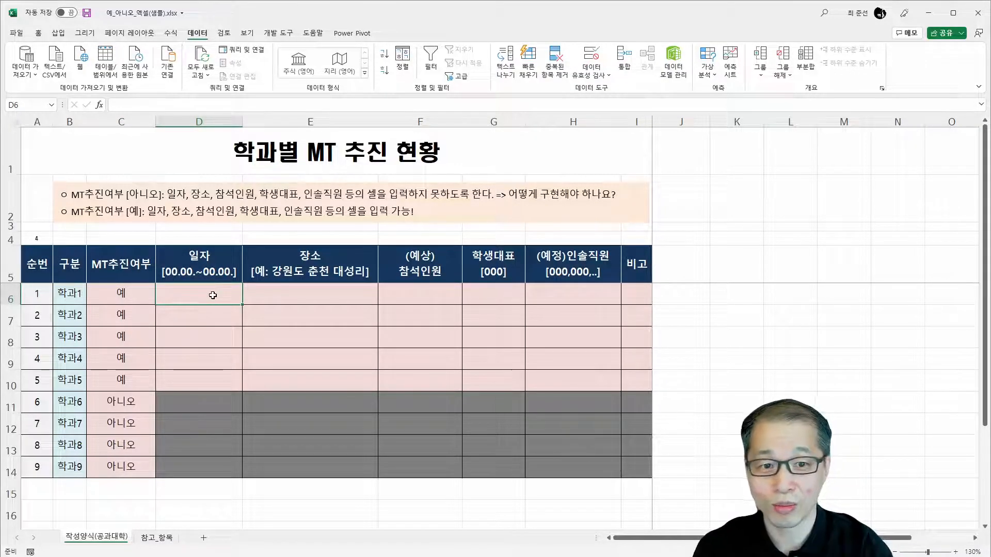
{"action": "type", "text": "05.01"}
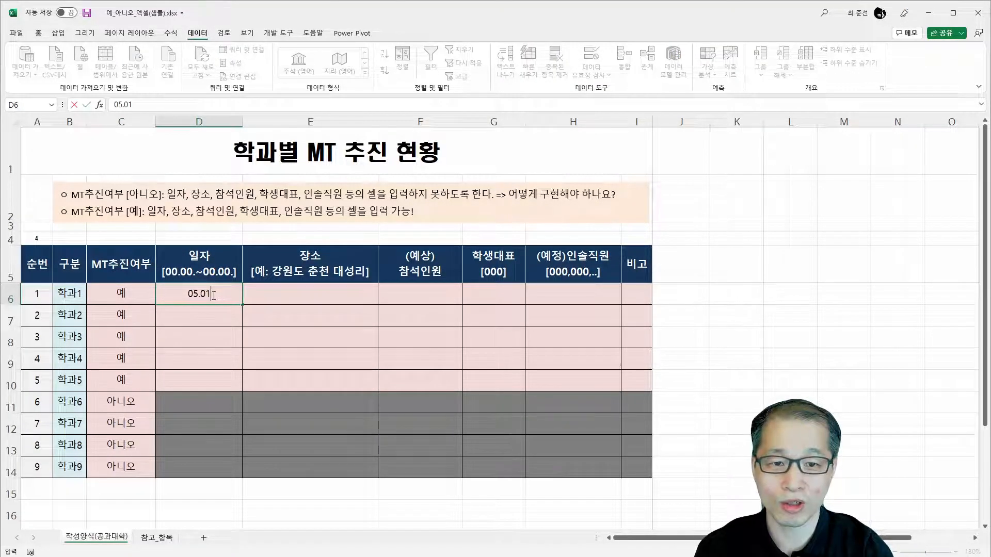
{"action": "type", "text": "~05.04"}
{"action": "key", "text": "Return"}
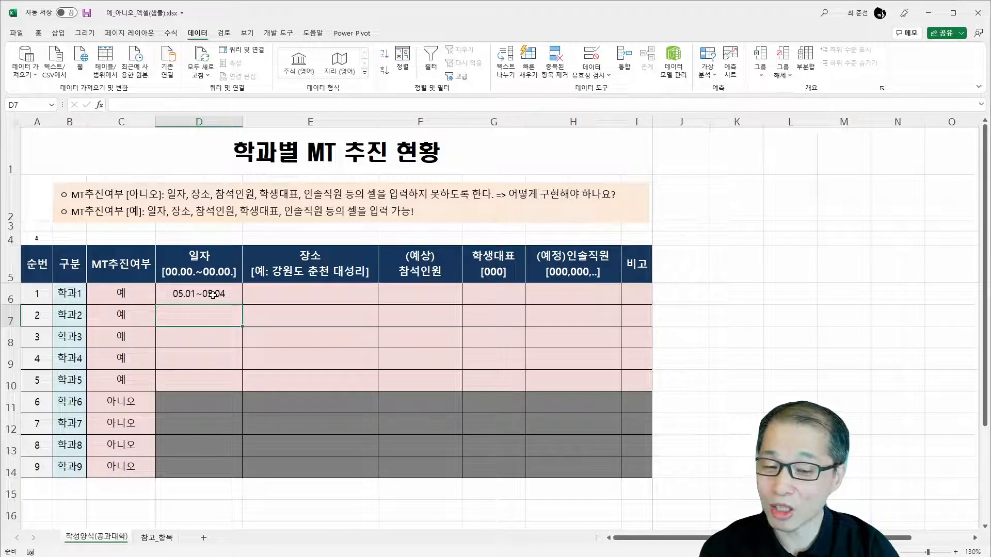
Step: Try to enter 05.01~05.05 as the 일자 for 학과6 in D11 while its MT추진여부 is 아니오, and cancel the entry
{"action": "key", "text": "Down"}
{"action": "key", "text": "Down"}
{"action": "key", "text": "Down"}
{"action": "key", "text": "Down"}
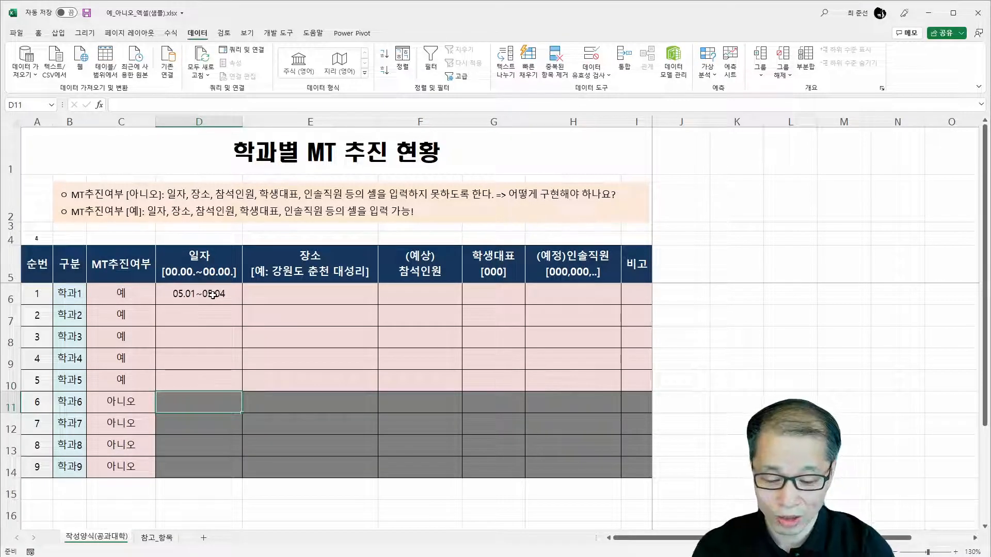
{"action": "type", "text": "05.01"}
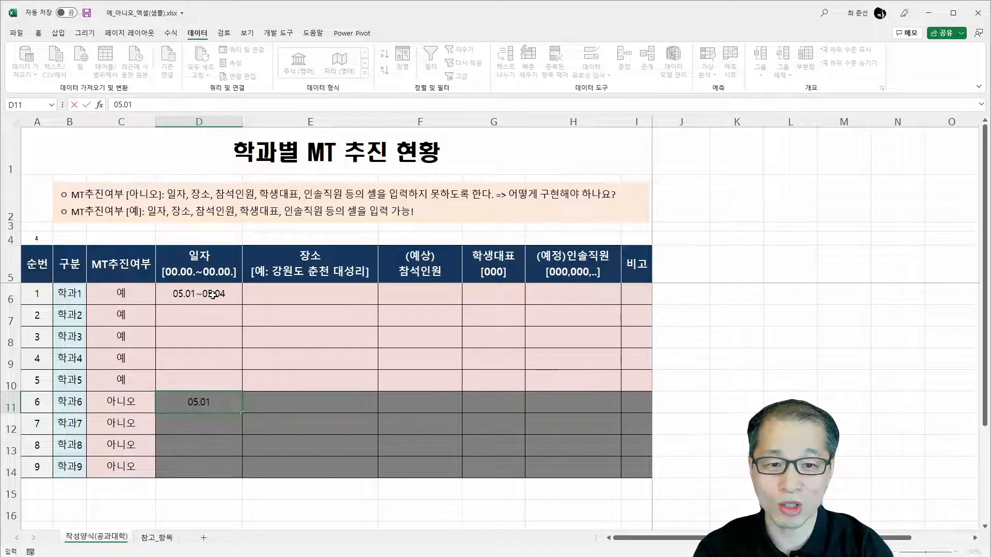
{"action": "type", "text": "~05.05"}
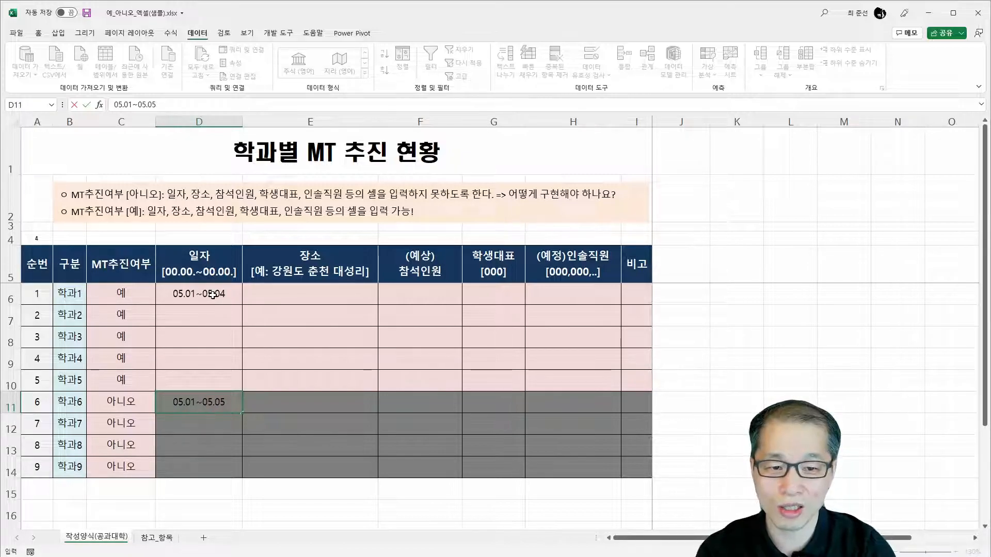
{"action": "key", "text": "Return"}
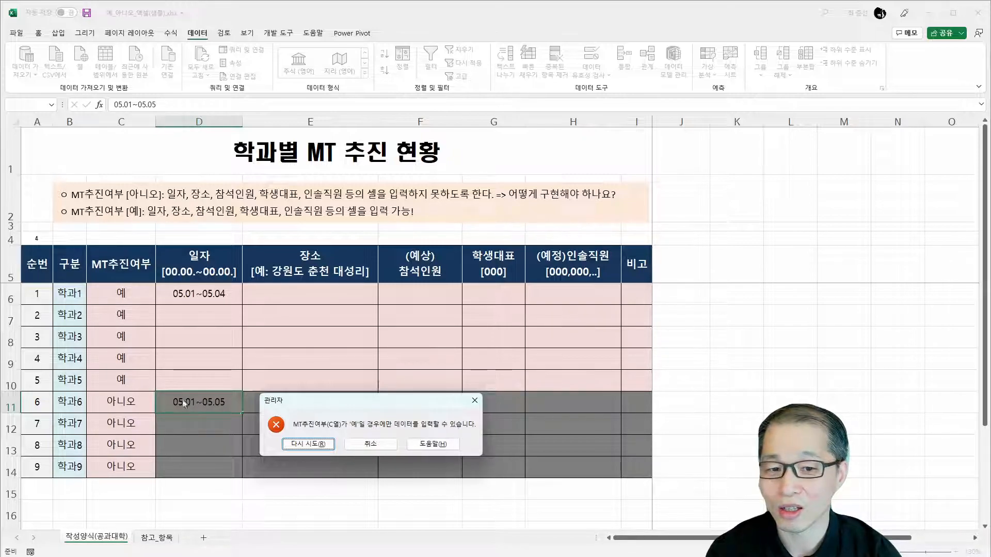
{"action": "left_click", "coordinate": [380, 448]}
Step: Change the MT추진여부 of 학과6 in cell C11 to 예
{"action": "left_click", "coordinate": [136, 403]}
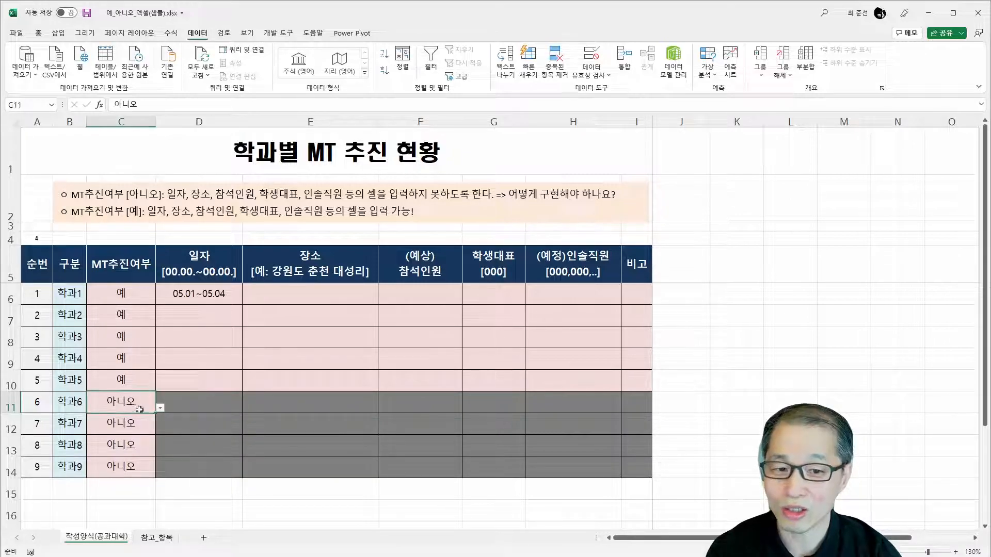
{"action": "left_click", "coordinate": [160, 408]}
{"action": "left_click", "coordinate": [155, 418]}
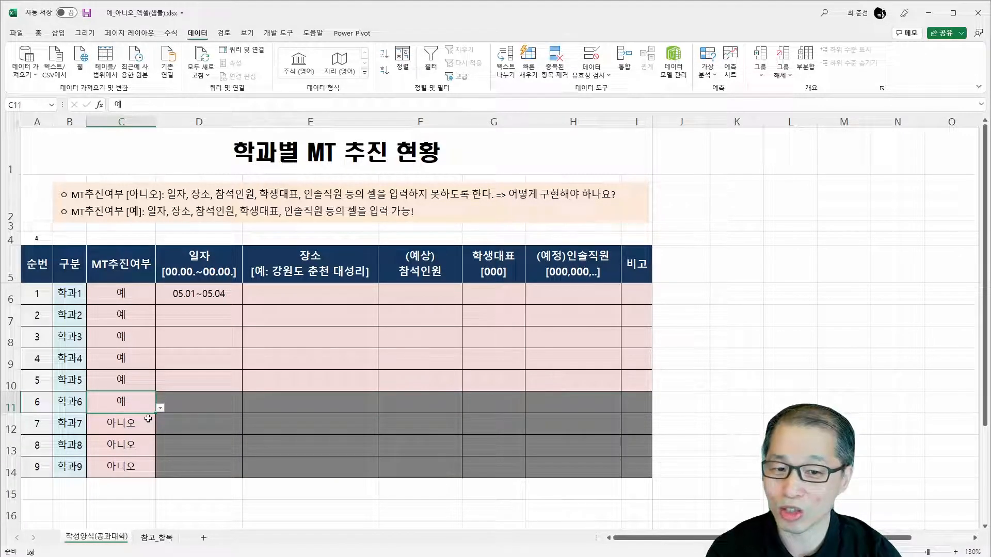
Step: Enter 05.01~05.05 as the 일자 for 학과6 in cell D11
{"action": "left_click", "coordinate": [197, 409]}
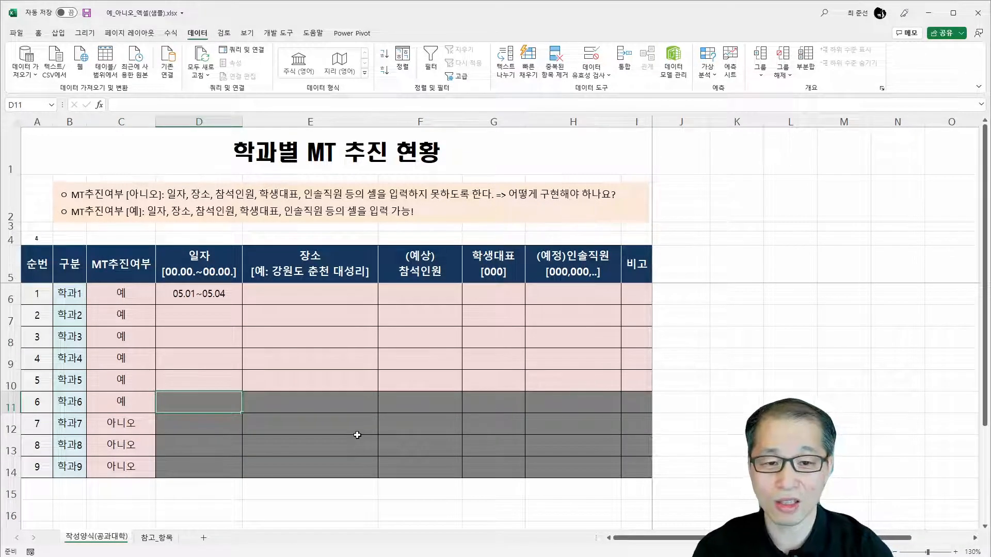
{"action": "type", "text": "05.01"}
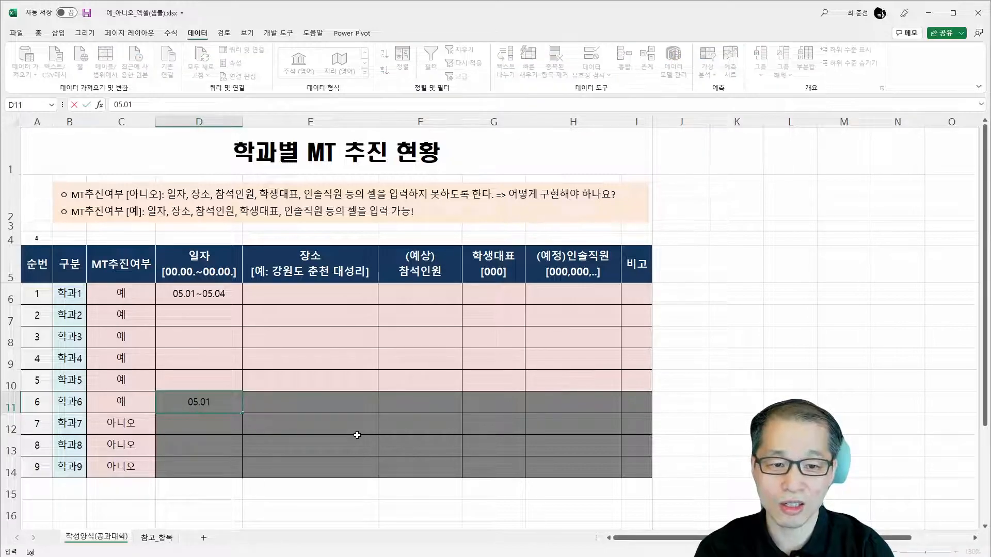
{"action": "type", "text": "~05.05"}
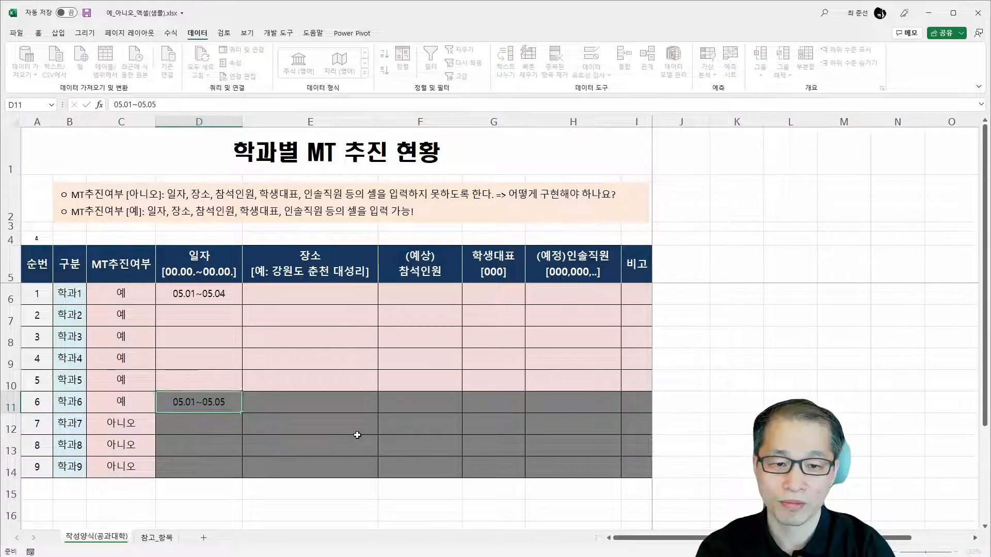
{"action": "key", "text": "Return"}
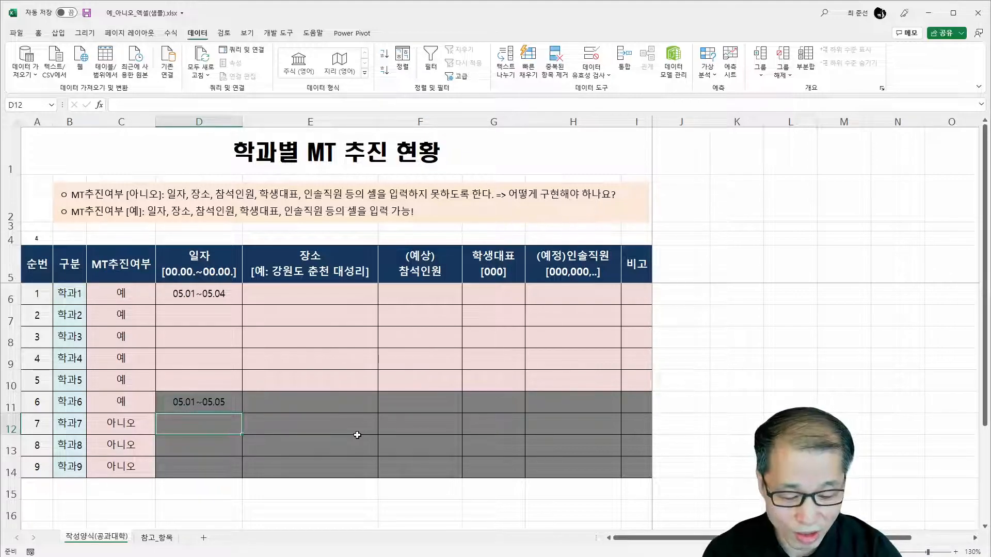
{"action": "key", "text": "Up"}
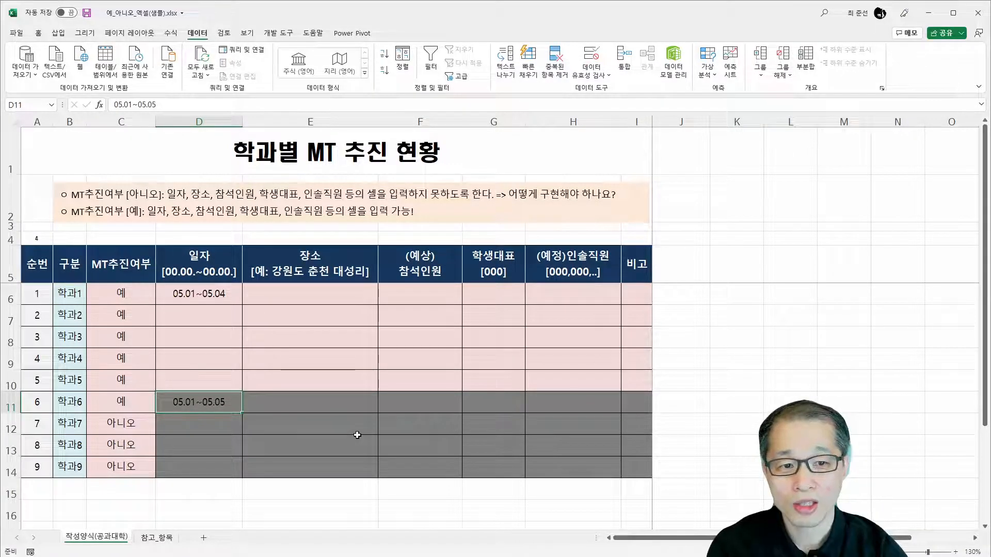
Step: Give the 일자 cells D6:D14 a data validation input message titled 관리자
{"action": "left_click_drag", "start_coordinate": [285, 300], "coordinate": [635, 466]}
{"action": "left_click_drag", "start_coordinate": [209, 297], "coordinate": [206, 465]}
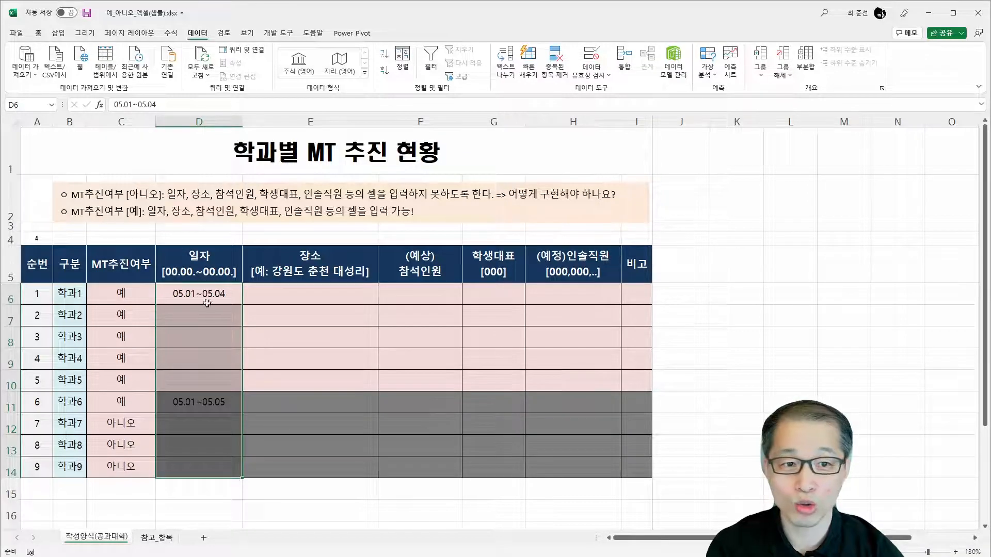
{"action": "left_click", "coordinate": [593, 52]}
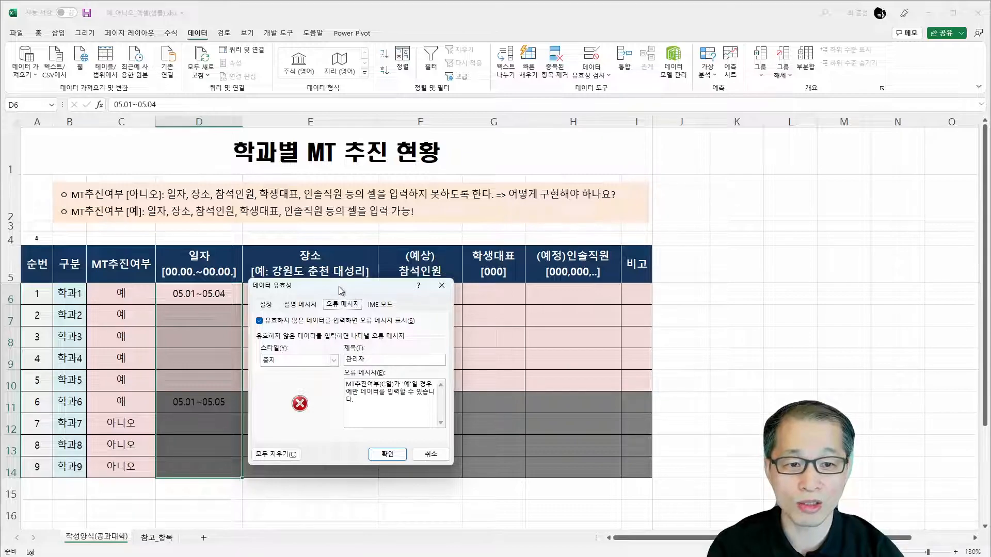
{"action": "left_click_drag", "start_coordinate": [340, 287], "coordinate": [350, 293]}
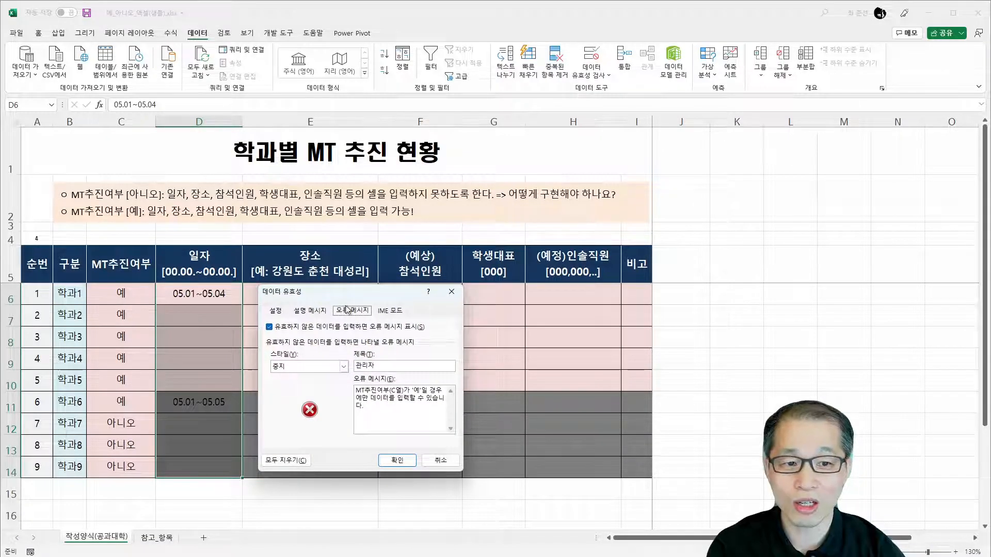
{"action": "left_click", "coordinate": [312, 311]}
{"action": "left_click", "coordinate": [297, 388]}
{"action": "type", "text": "관"}
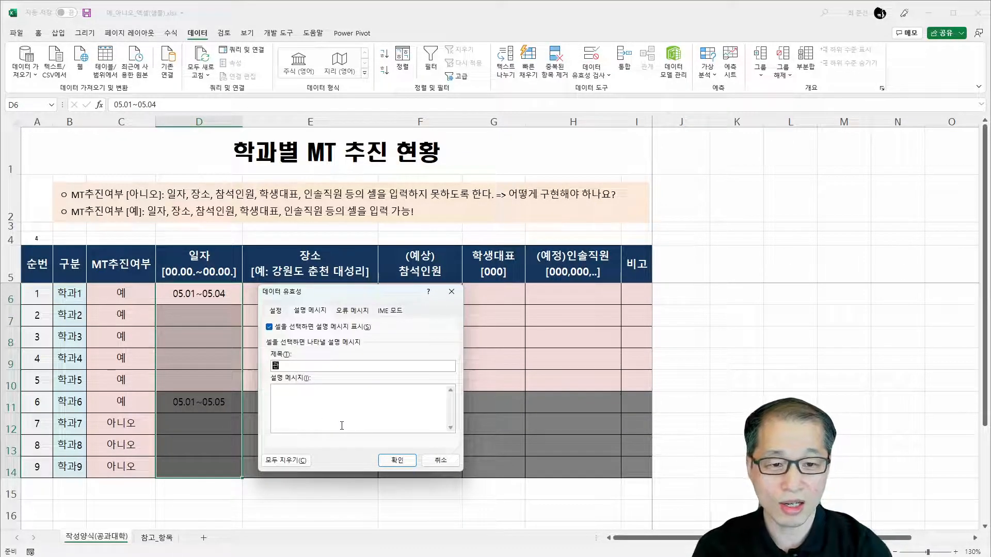
{"action": "type", "text": "리자M"}
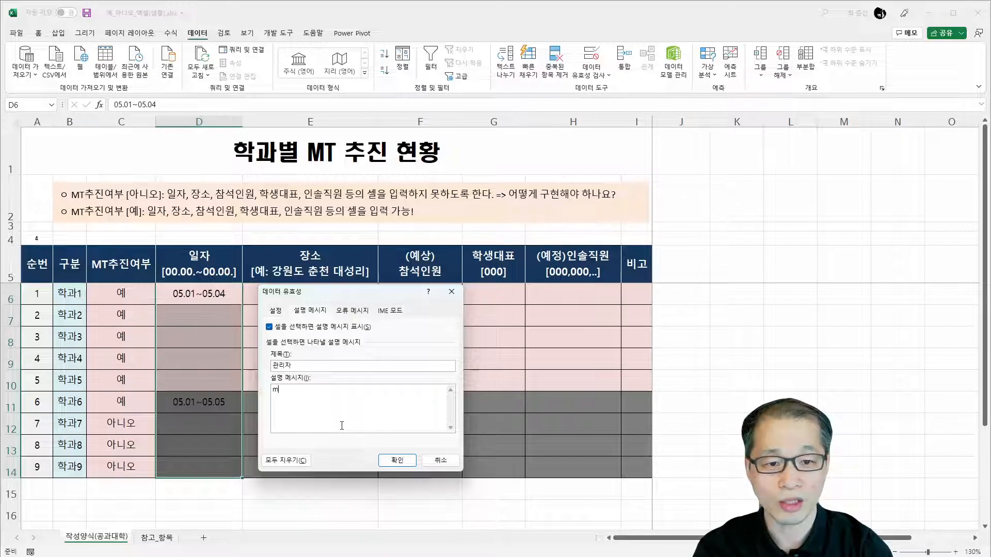
Step: Set the input message text to "MT추진여부(C열)의 값이 '예'인 경우에만 작성할 수 있습니다." and apply the validation
{"action": "type", "text": "T추"}
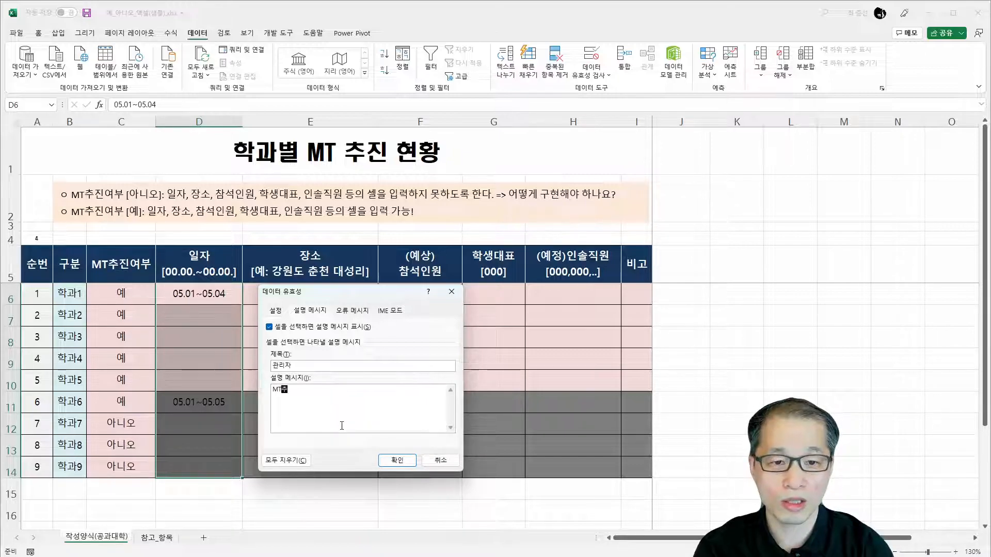
{"action": "type", "text": "진여부("}
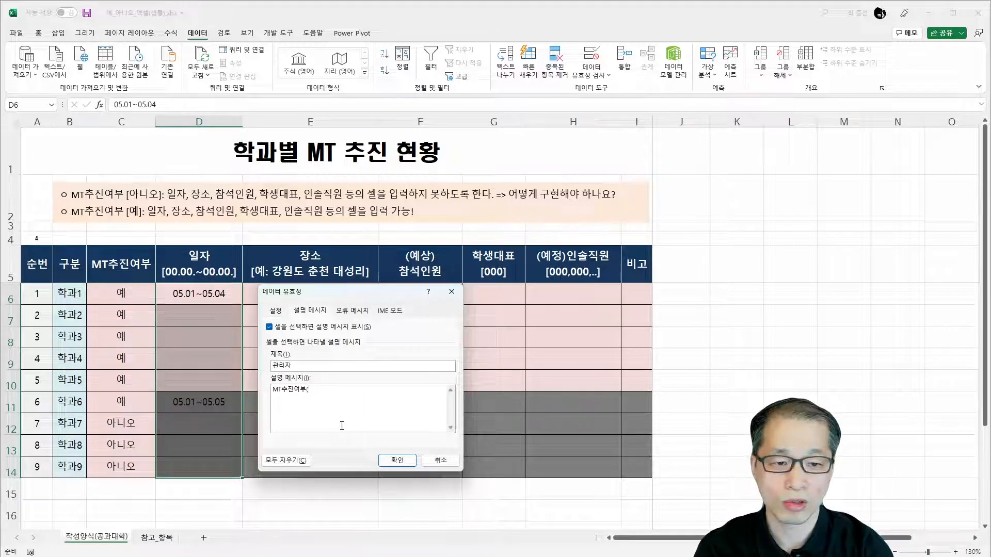
{"action": "type", "text": "C열)의 "}
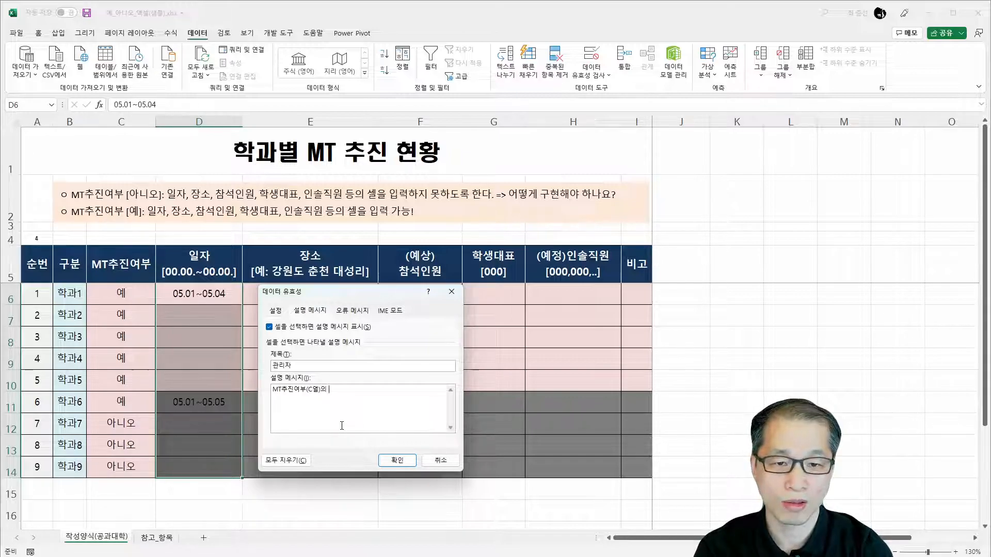
{"action": "type", "text": "값이 '예"}
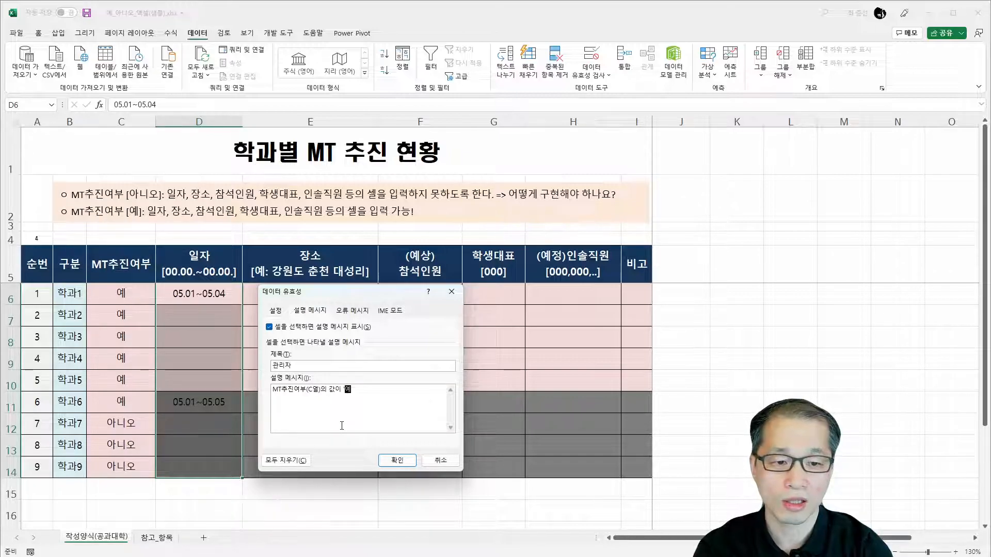
{"action": "type", "text": "'DLS"}
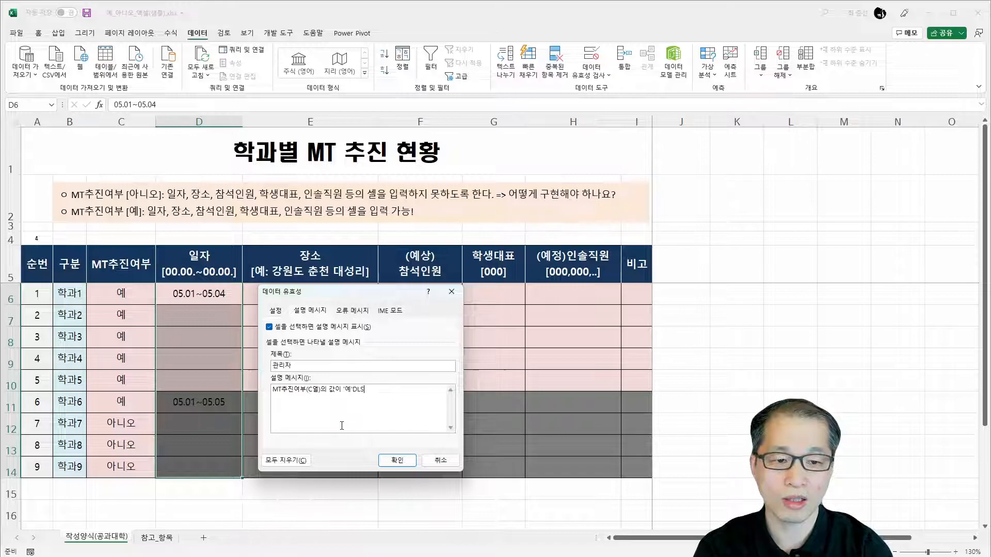
{"action": "key", "text": "BackSpace"}
{"action": "key", "text": "BackSpace"}
{"action": "key", "text": "BackSpace"}
{"action": "type", "text": "인 경우에"}
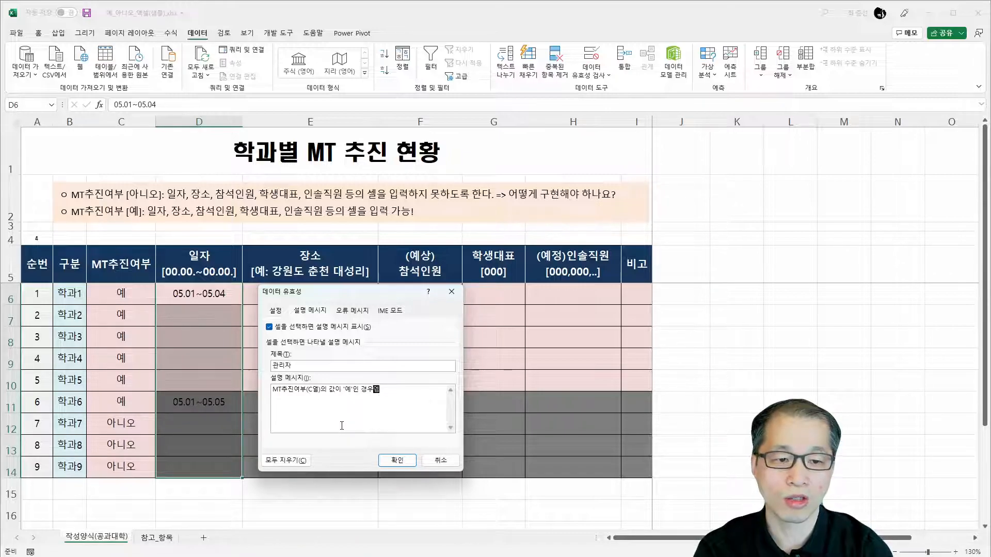
{"action": "type", "text": "만 작성할 수 있습니다."}
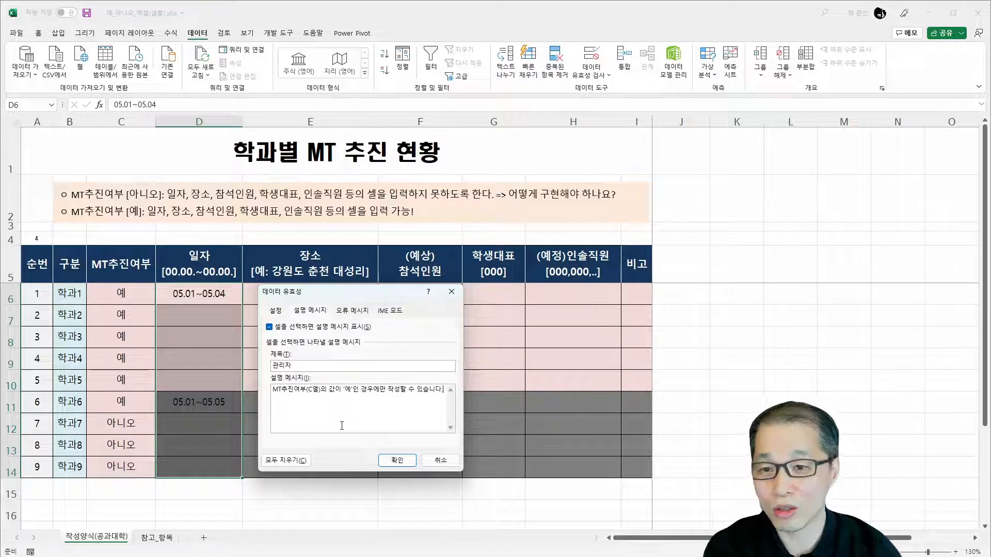
{"action": "left_click", "coordinate": [398, 460]}
Step: Examine the 일자 cells from D6 to D11, several 장소 cells and row D6:I6 to check where the input message appears
{"action": "left_click", "coordinate": [211, 295]}
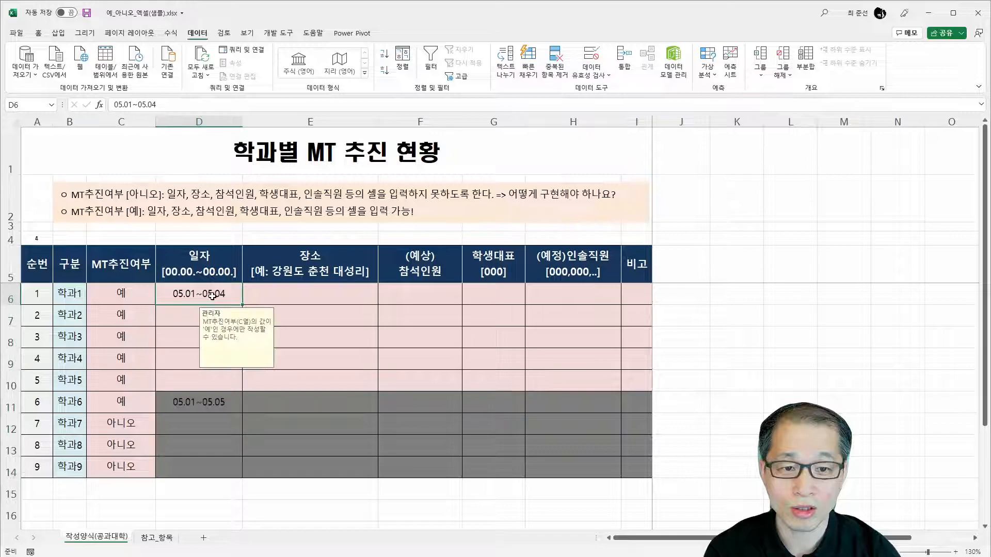
{"action": "left_click", "coordinate": [183, 319]}
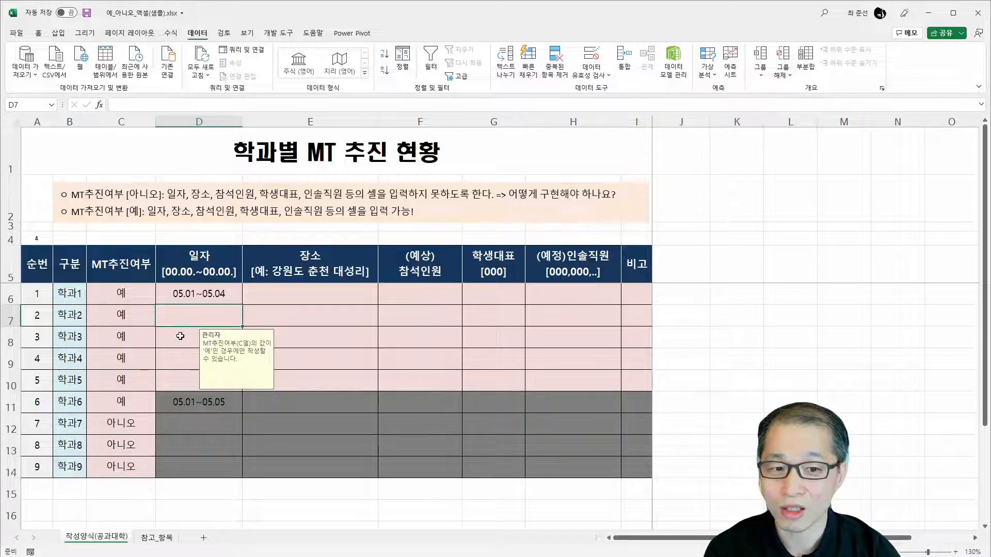
{"action": "left_click", "coordinate": [180, 335]}
{"action": "left_click", "coordinate": [175, 364]}
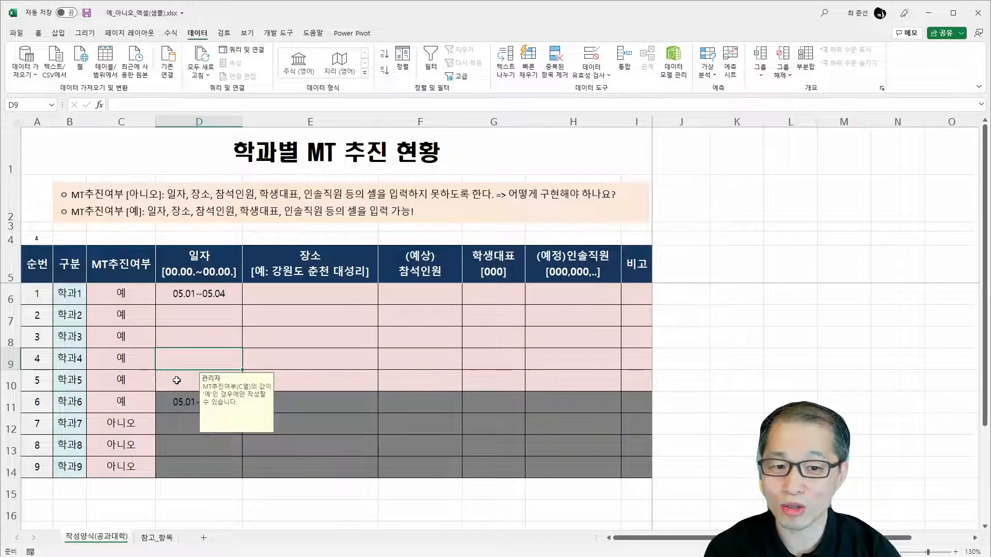
{"action": "left_click", "coordinate": [176, 382]}
{"action": "left_click", "coordinate": [177, 397]}
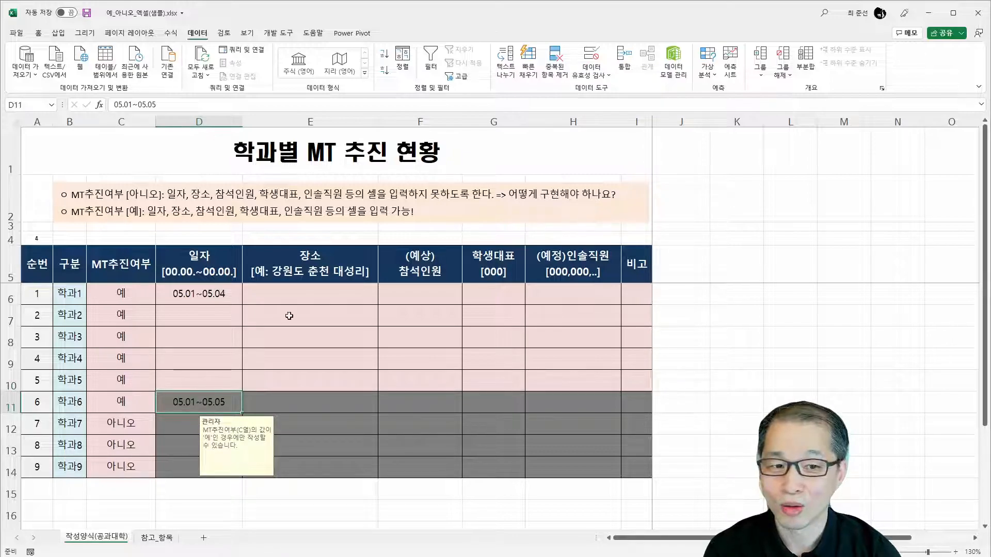
{"action": "left_click", "coordinate": [299, 302]}
{"action": "left_click", "coordinate": [302, 311]}
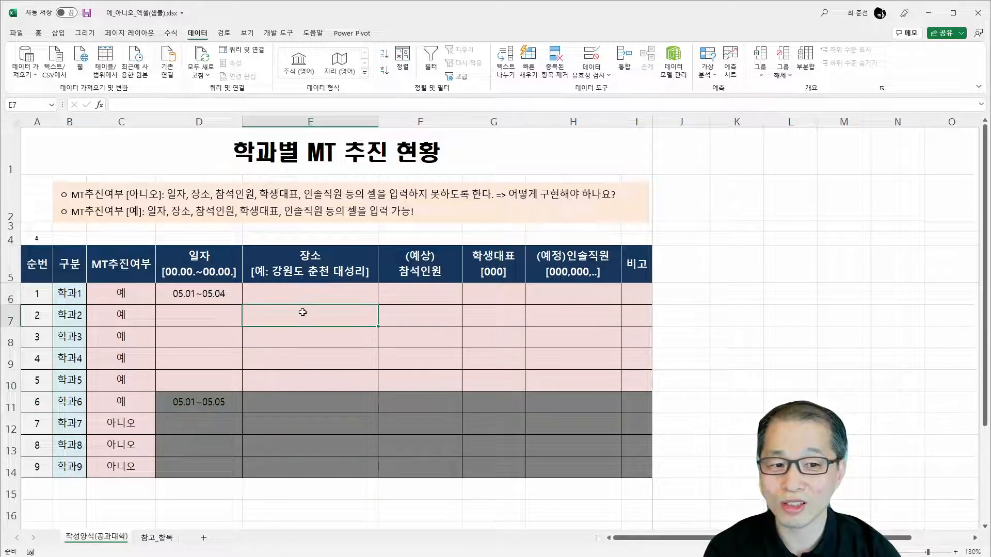
{"action": "left_click", "coordinate": [316, 343]}
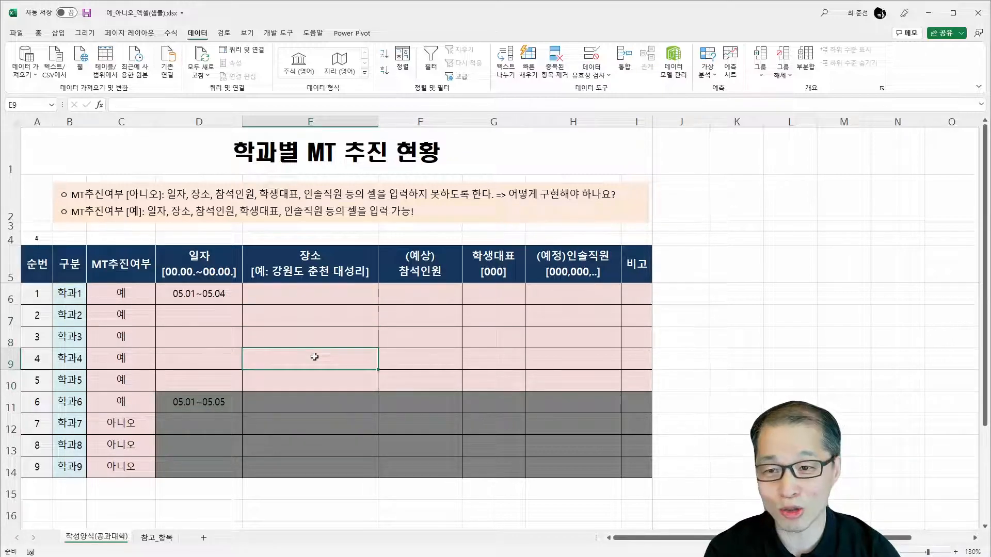
{"action": "left_click", "coordinate": [213, 295]}
{"action": "left_click_drag", "start_coordinate": [213, 294], "coordinate": [635, 294]}
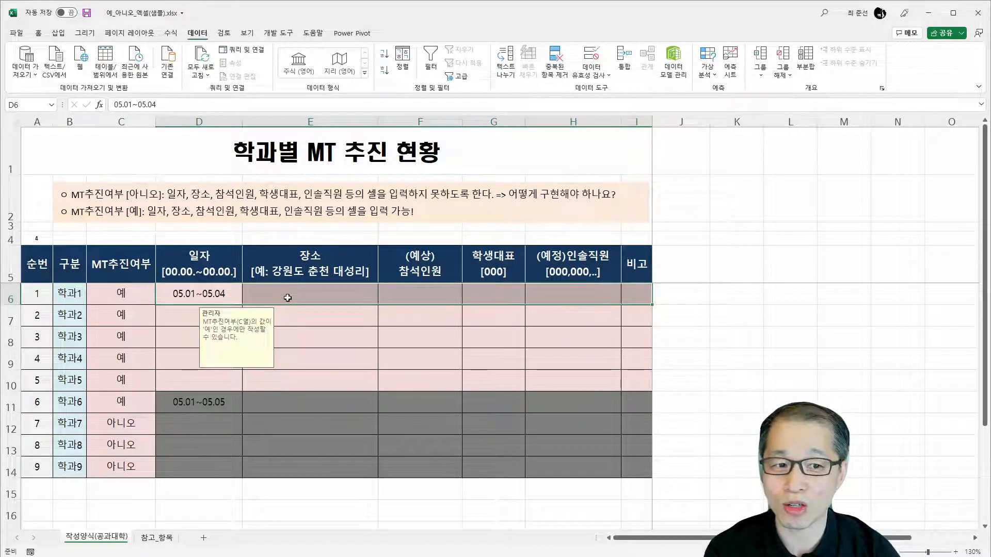
Step: Try to enter 가평 as the 장소 for 학과7 in E12 while its MT추진여부 is 아니오, and cancel the entry
{"action": "left_click", "coordinate": [206, 430]}
{"action": "left_click", "coordinate": [339, 432]}
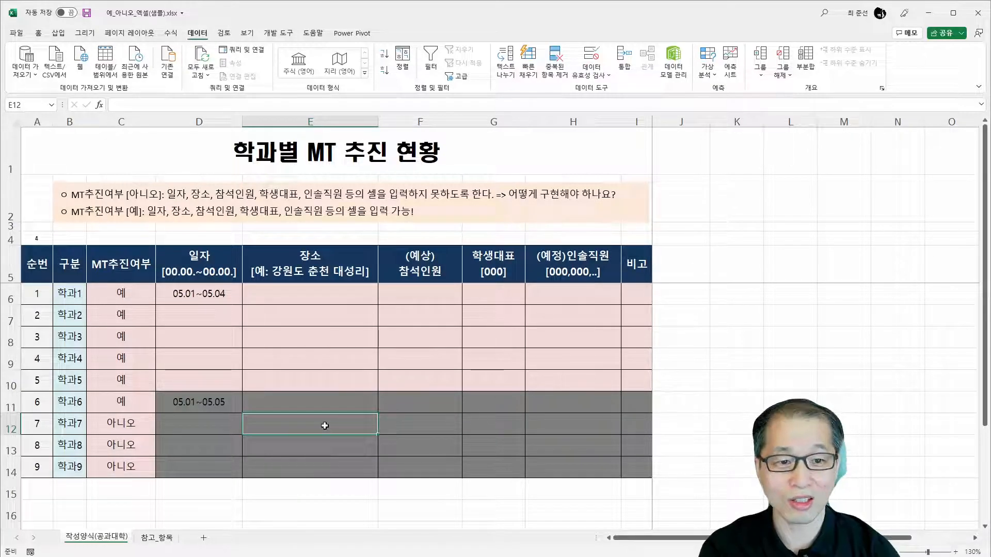
{"action": "type", "text": "가펴"}
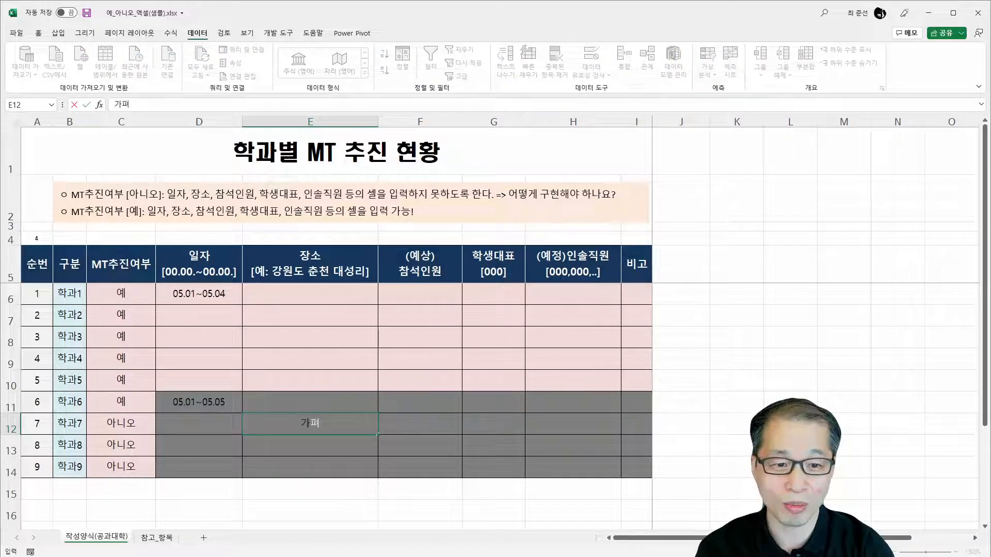
{"action": "key", "text": "Return"}
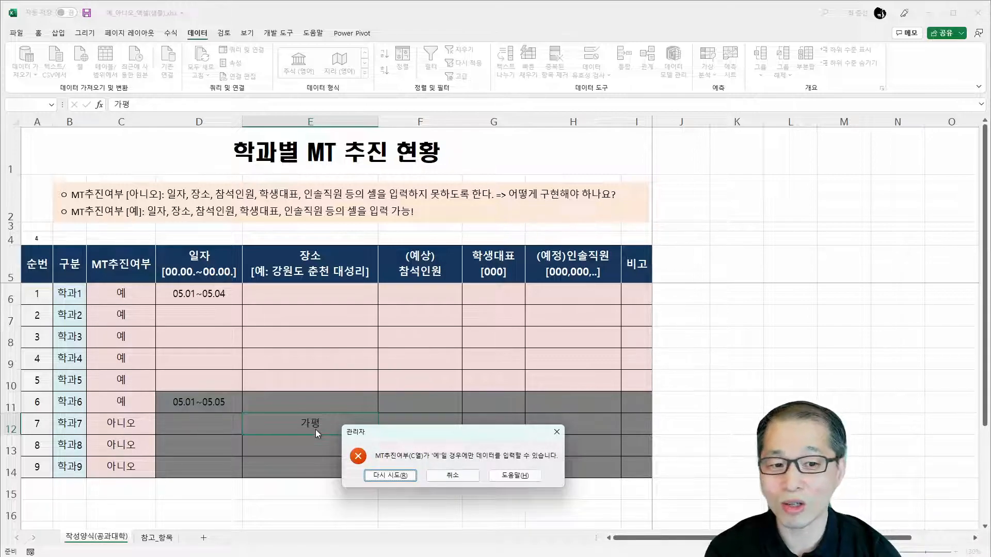
{"action": "left_click", "coordinate": [464, 472]}
Step: Check the 일자 cell of 학과6 and the MT추진여부 choices for 학과1 in cell C6
{"action": "left_click", "coordinate": [210, 397]}
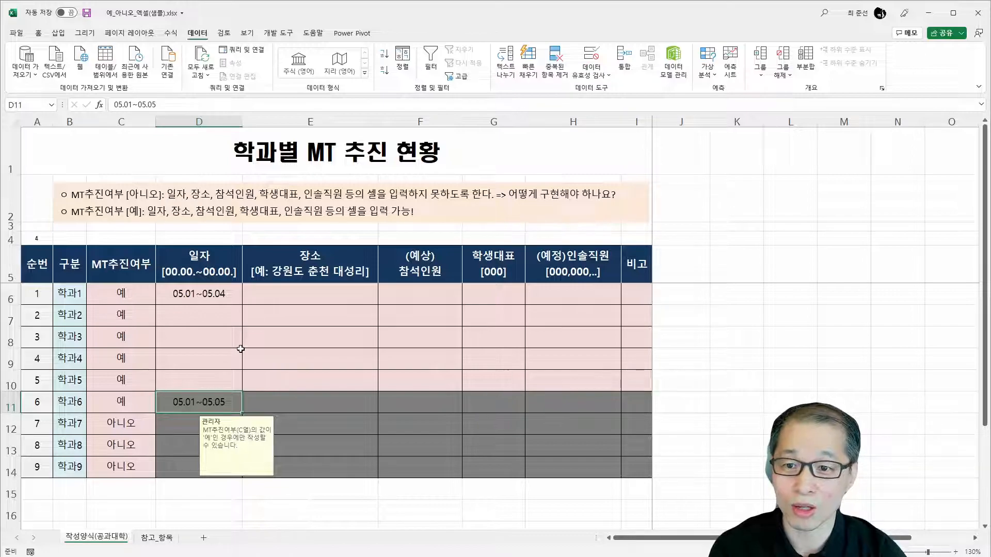
{"action": "left_click", "coordinate": [128, 291]}
{"action": "left_click", "coordinate": [161, 299]}
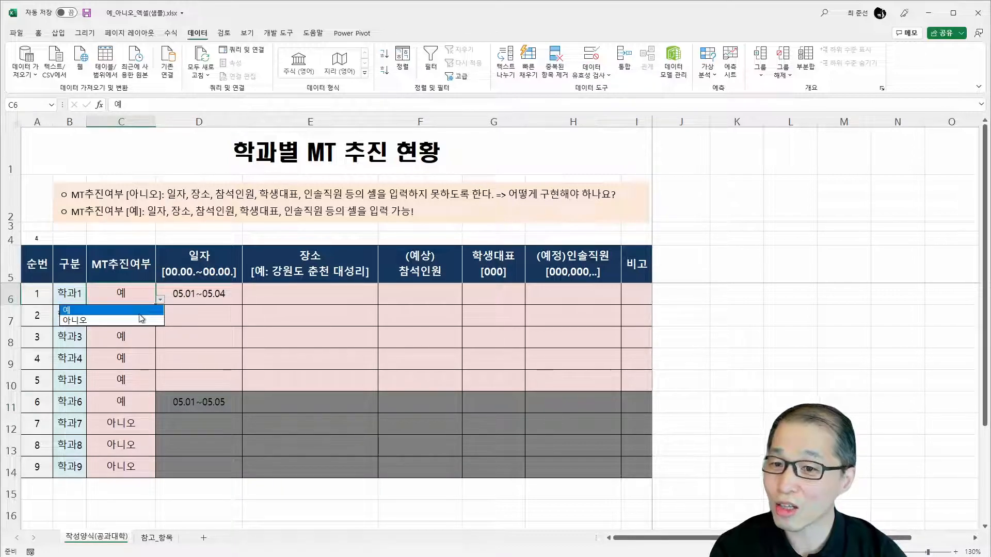
Step: Select the table's entry range D6:I14
{"action": "left_click", "coordinate": [204, 296]}
{"action": "left_click_drag", "start_coordinate": [204, 297], "coordinate": [625, 461]}
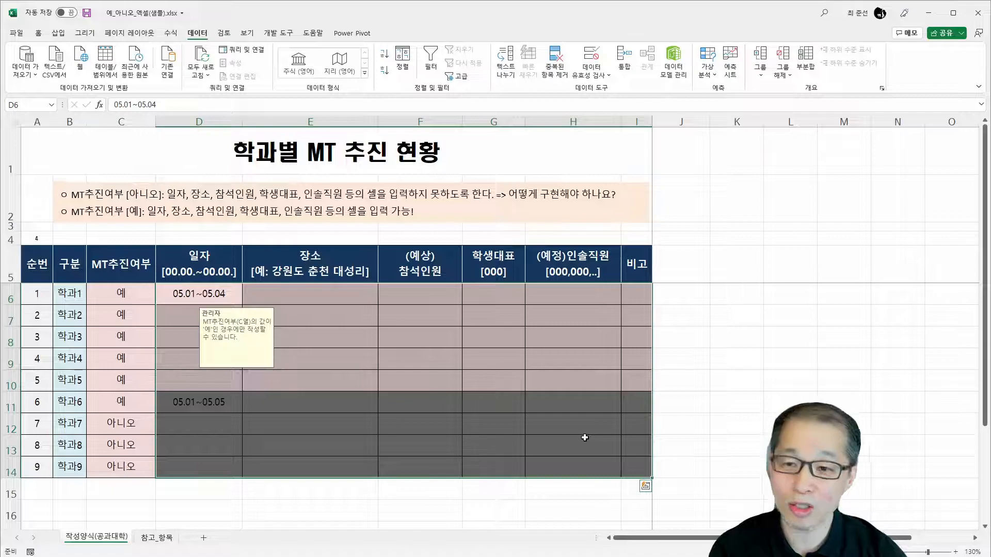